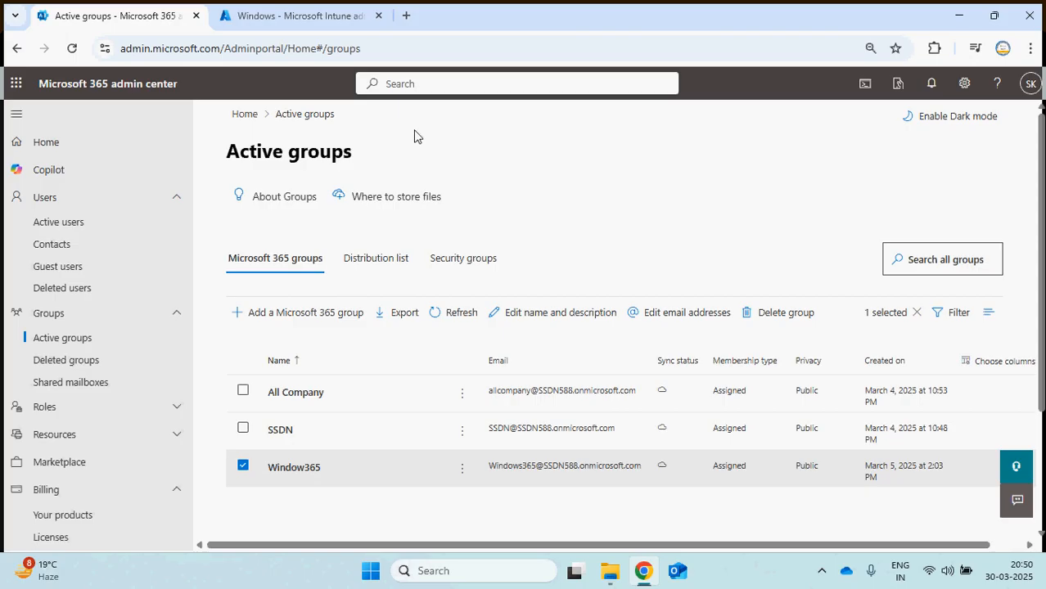
Step: Switch to the Intune admin center and review the Windows 365 lists of Cloud PCs and provisioning policies
left_click(318, 23)
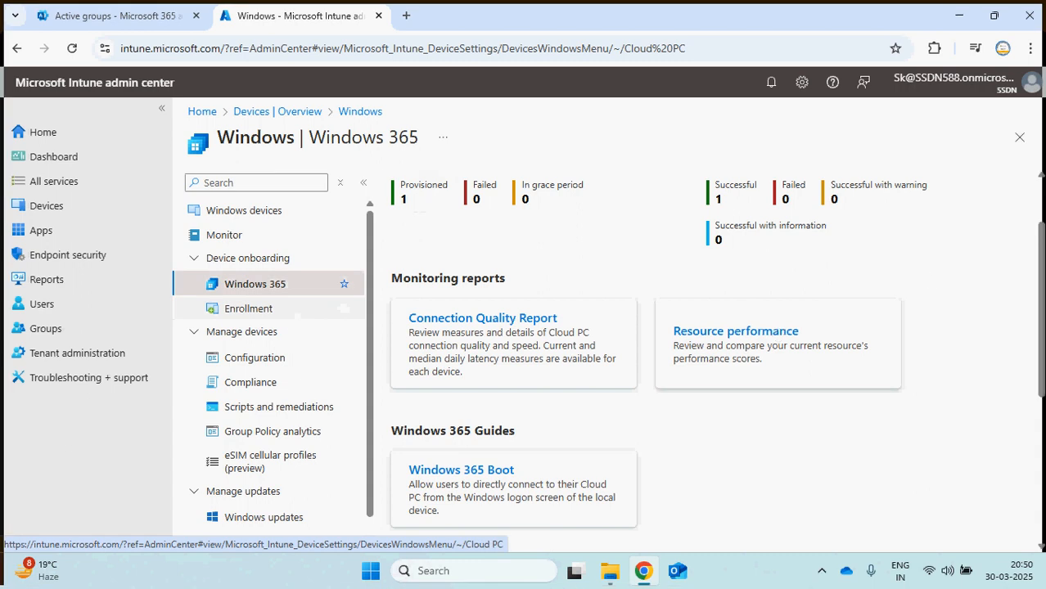
scroll(489, 215, "up", 1)
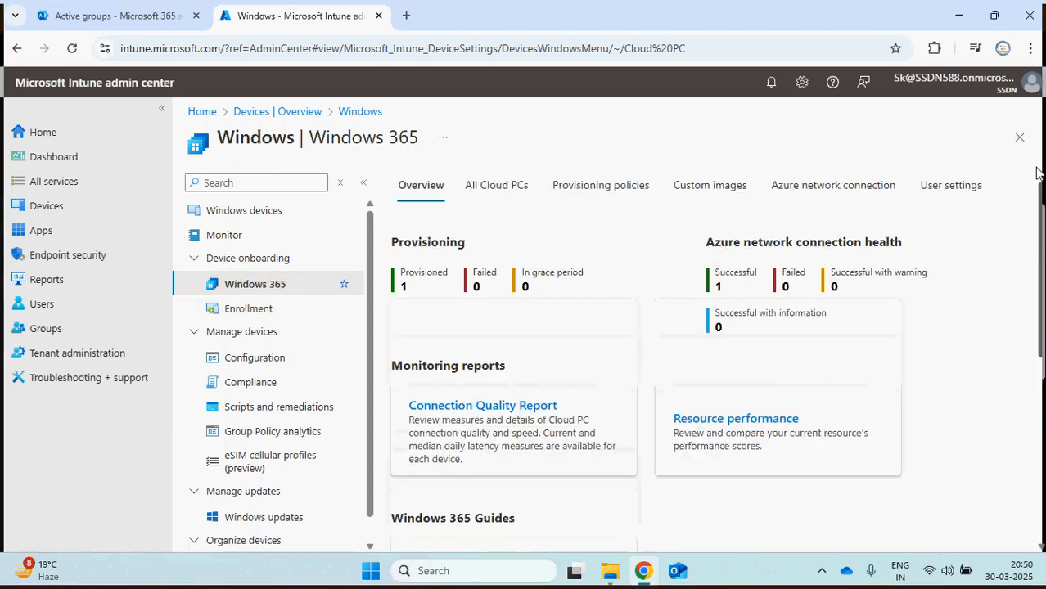
left_click(486, 200)
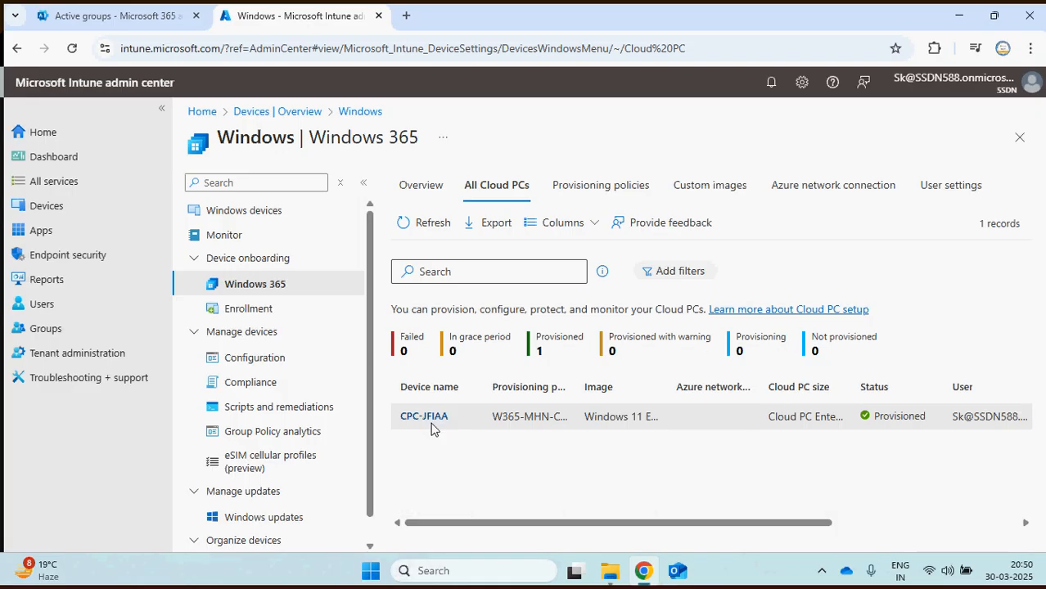
left_click(593, 190)
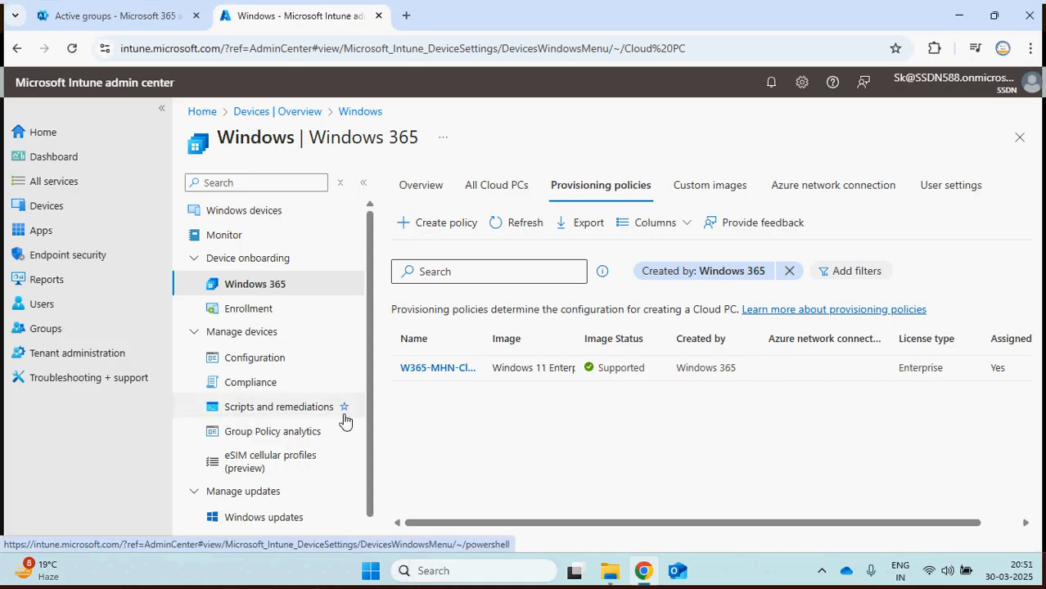
left_click(508, 189)
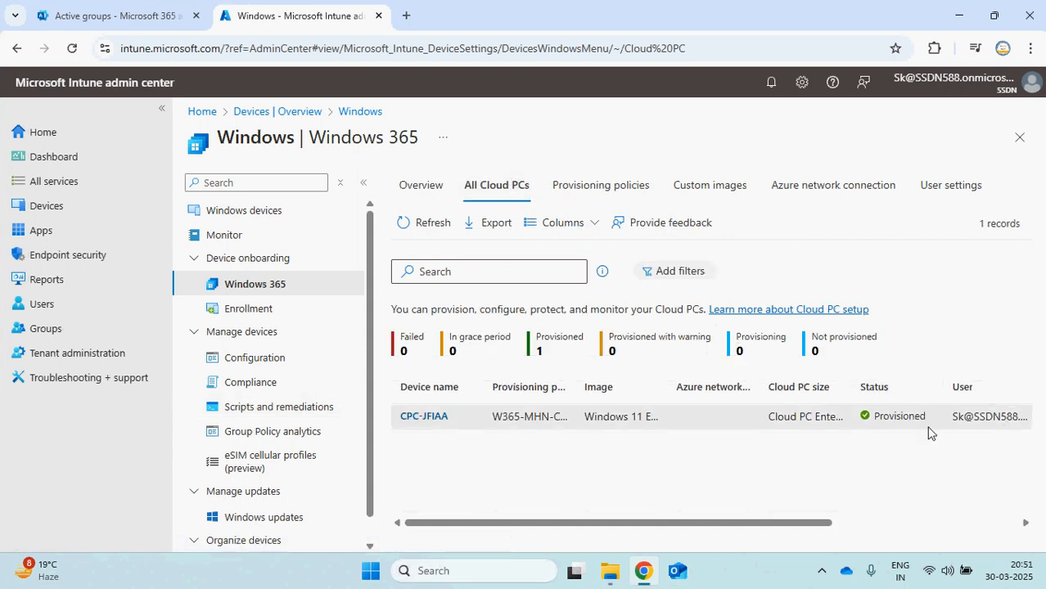
Step: Remove the Window365 group from the assignments of the W365-MHN-Clouc-PC provisioning policy and save the update
left_click(636, 190)
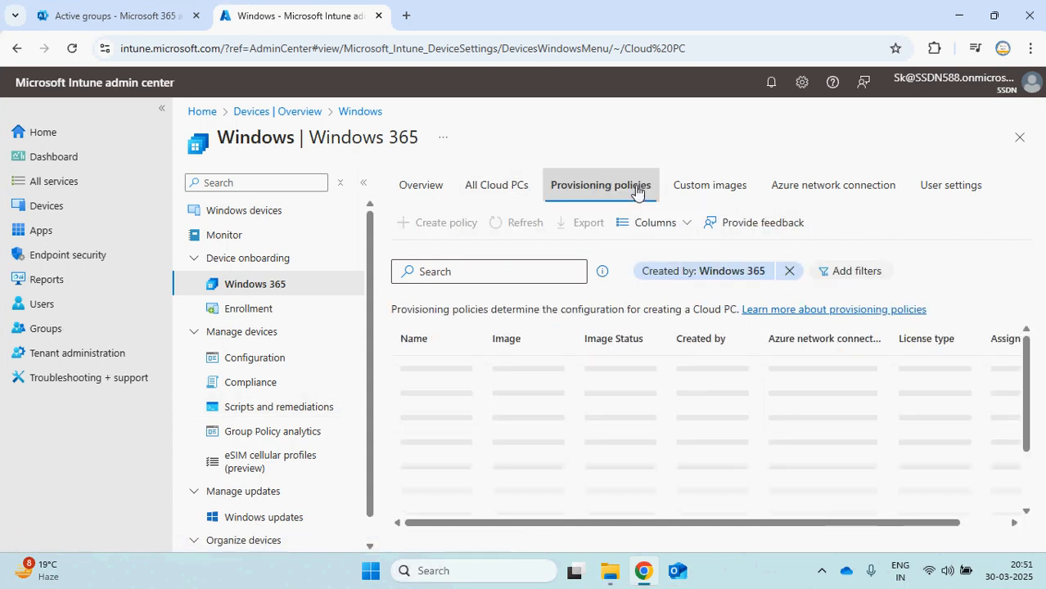
left_click(439, 367)
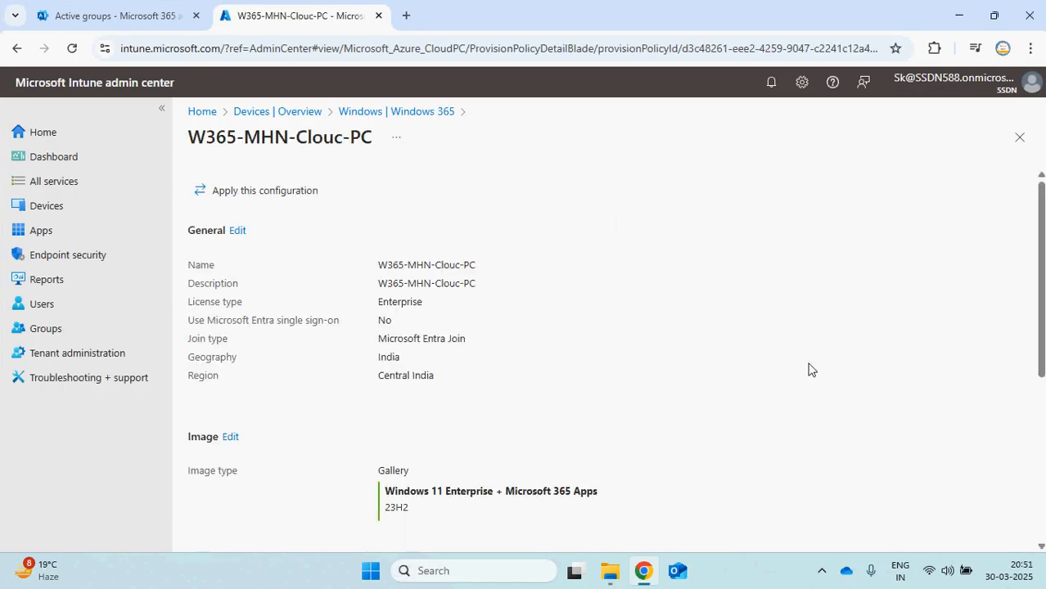
left_click_drag(1036, 203, 1018, 369)
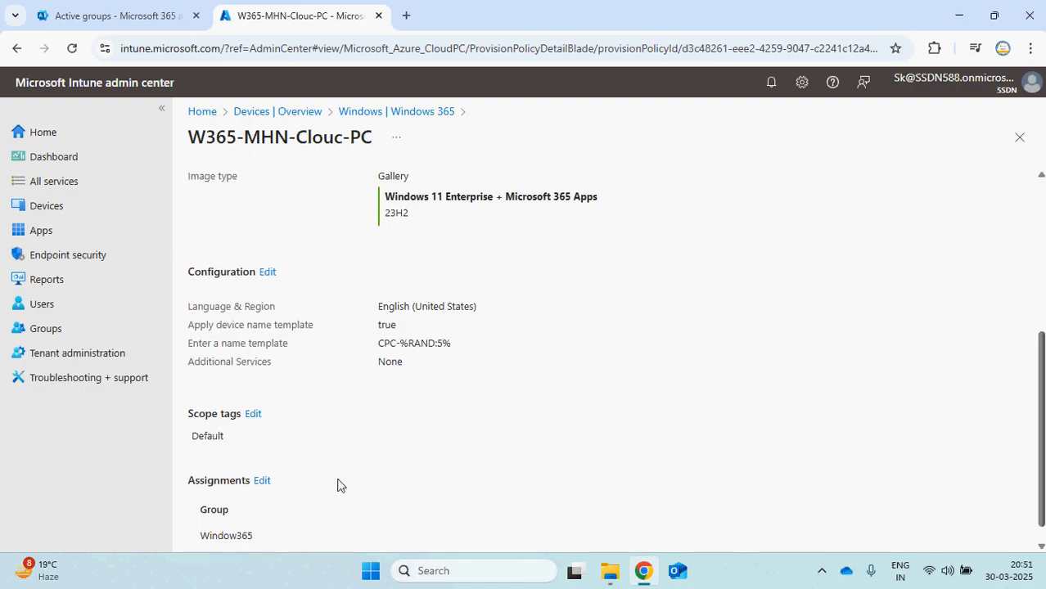
left_click(264, 482)
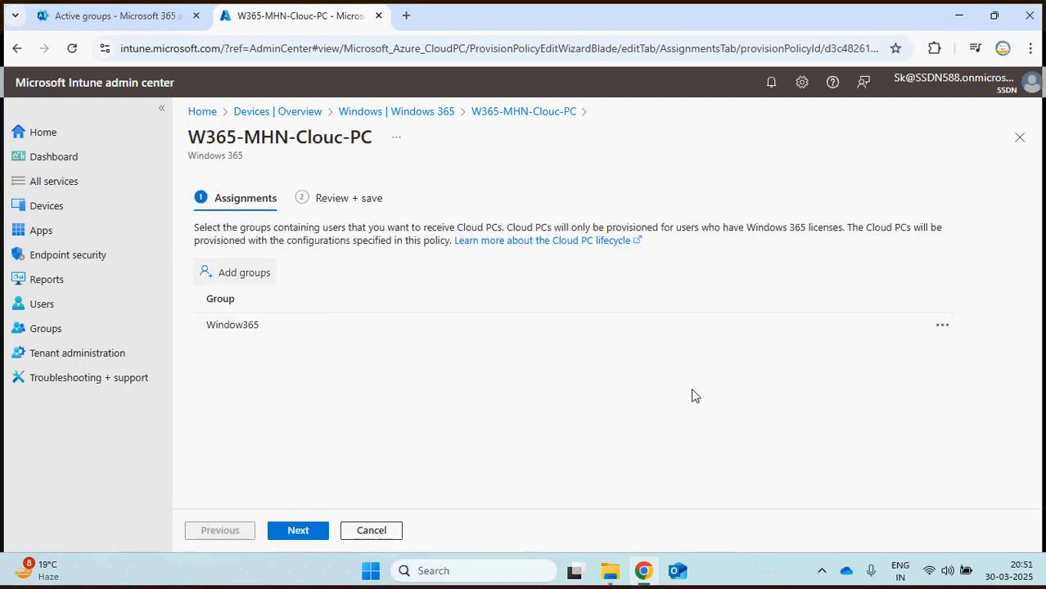
left_click(943, 326)
left_click(854, 340)
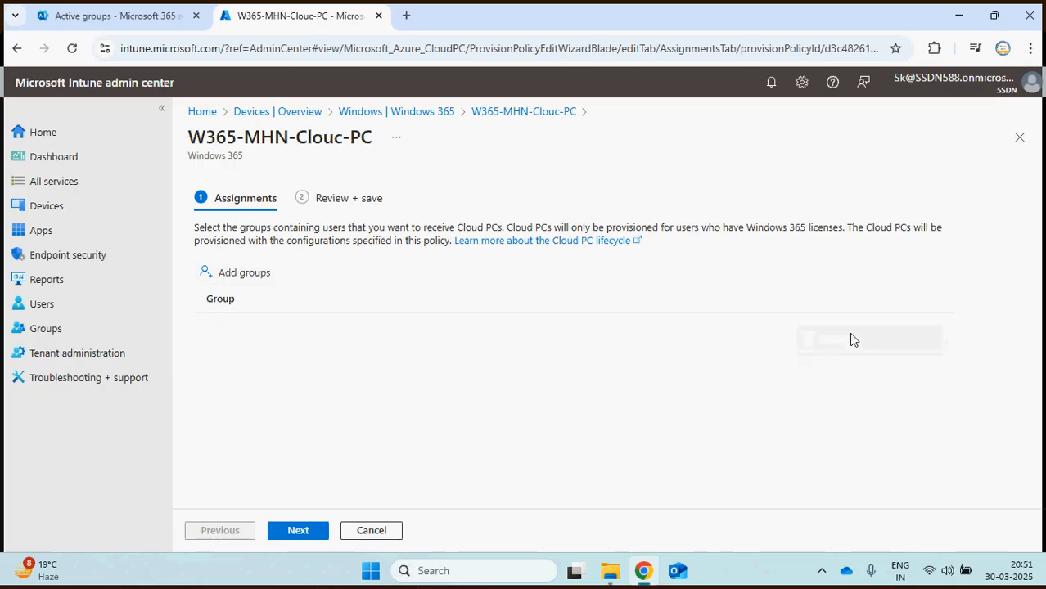
left_click(299, 531)
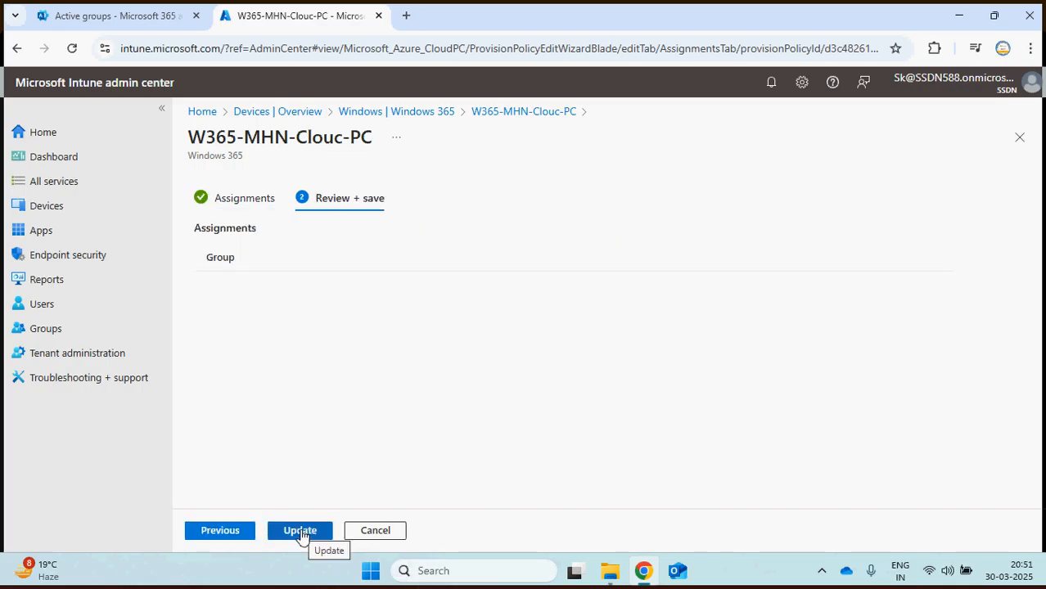
left_click(301, 532)
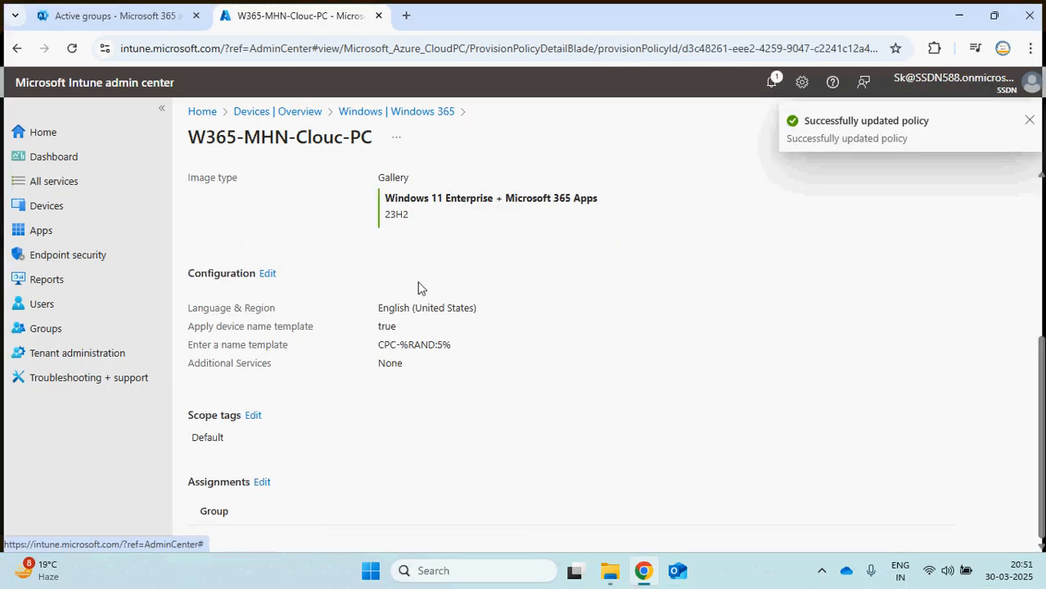
Step: Deprovision the CPC-JFIAA Cloud PC that is in its grace period and refresh the Cloud PC list
left_click(306, 113)
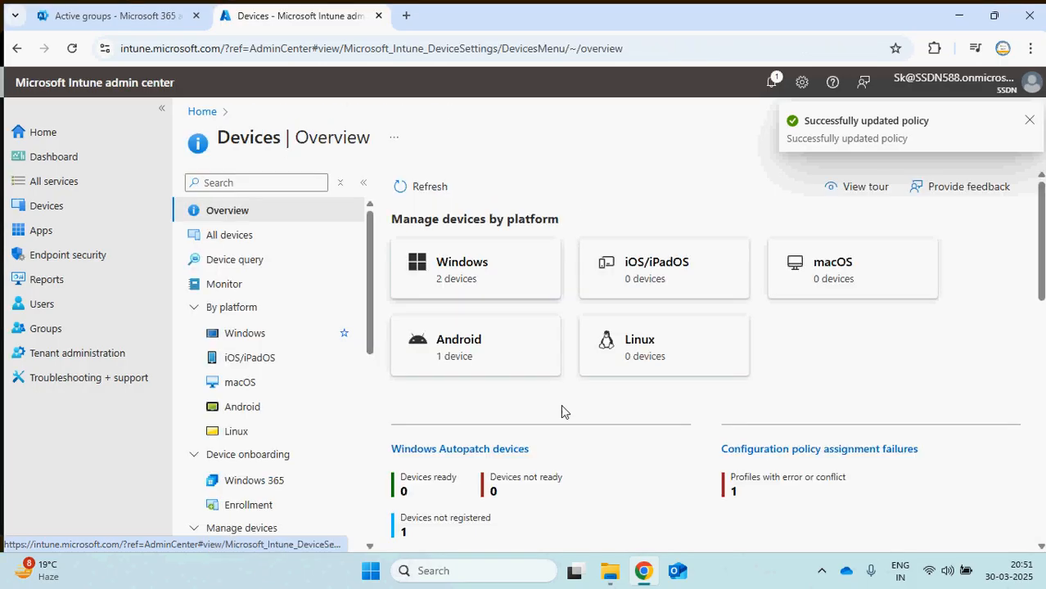
left_click(264, 482)
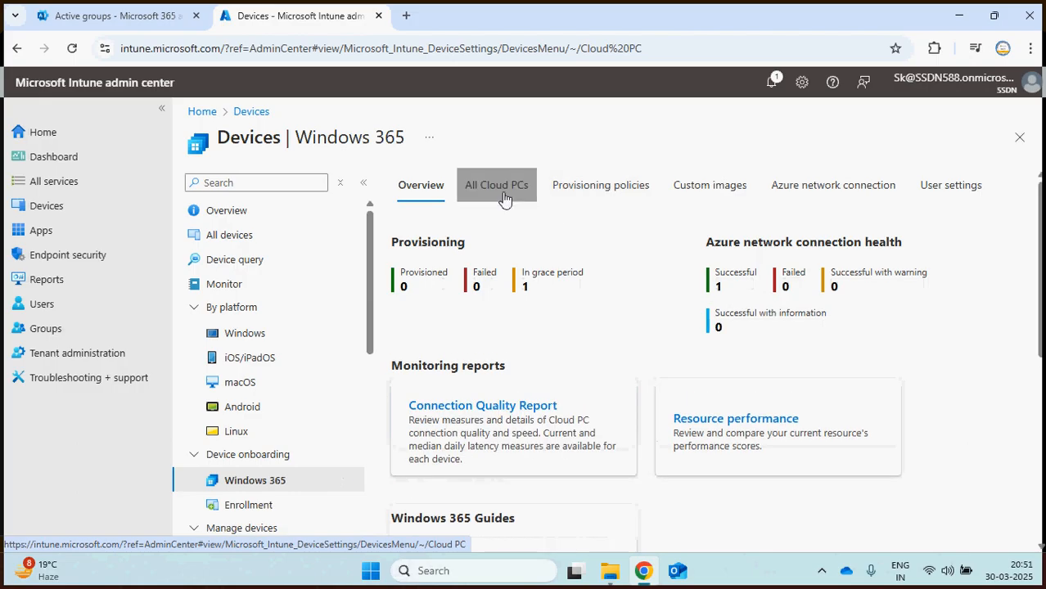
left_click(504, 197)
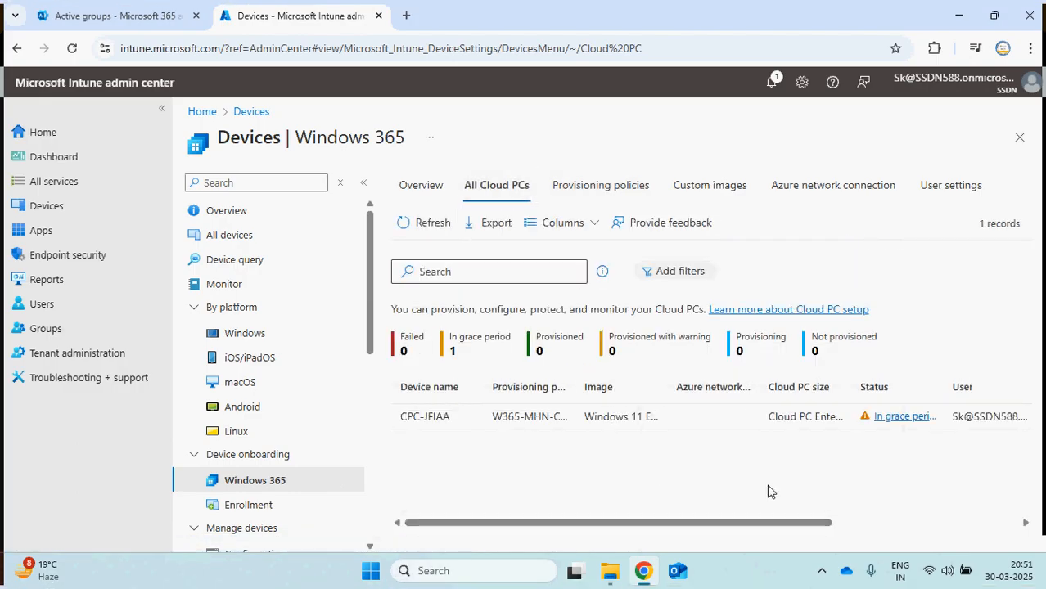
left_click(897, 419)
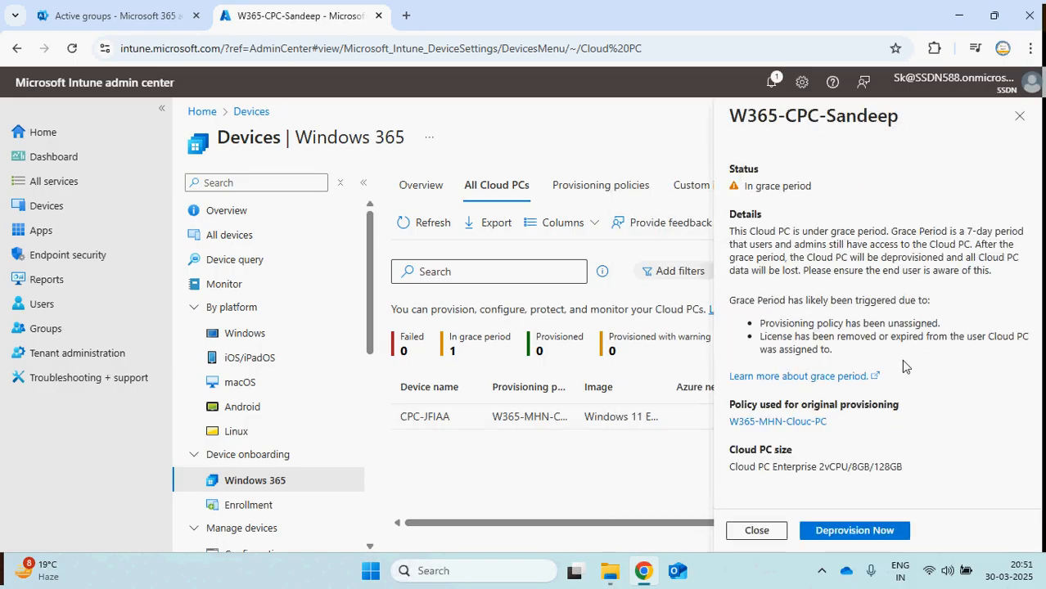
left_click(866, 532)
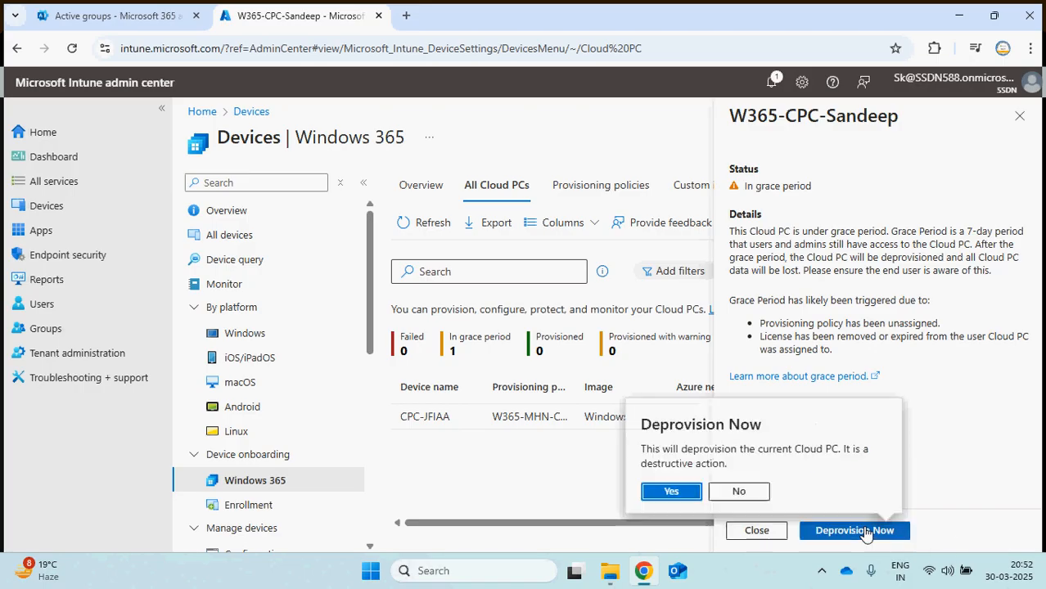
left_click(673, 493)
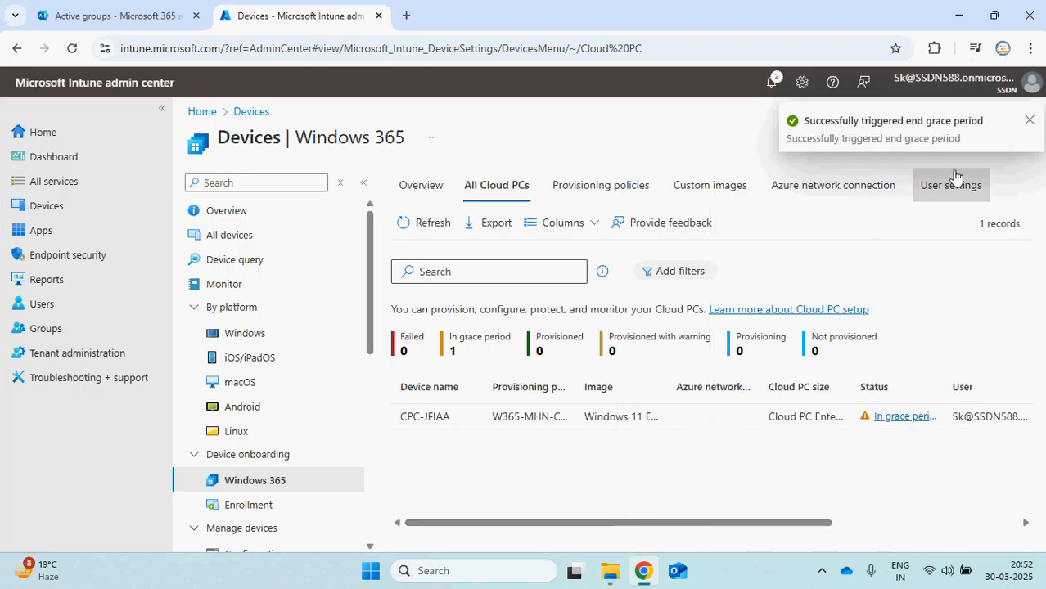
left_click(432, 232)
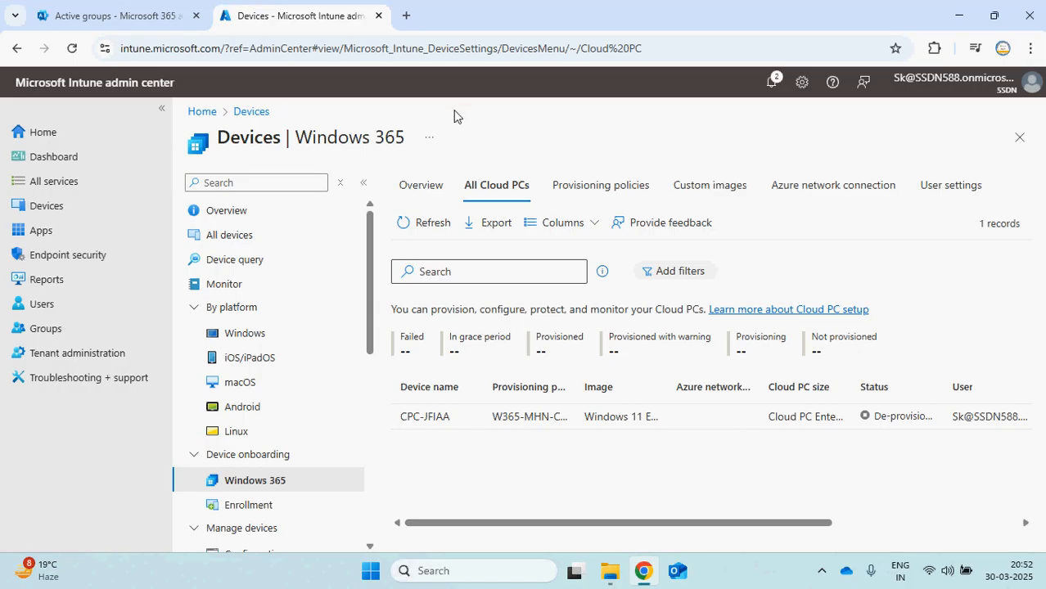
Step: Open the Azure portal at portal.azure.com in a new browser tab
left_click(405, 17)
left_click(389, 47)
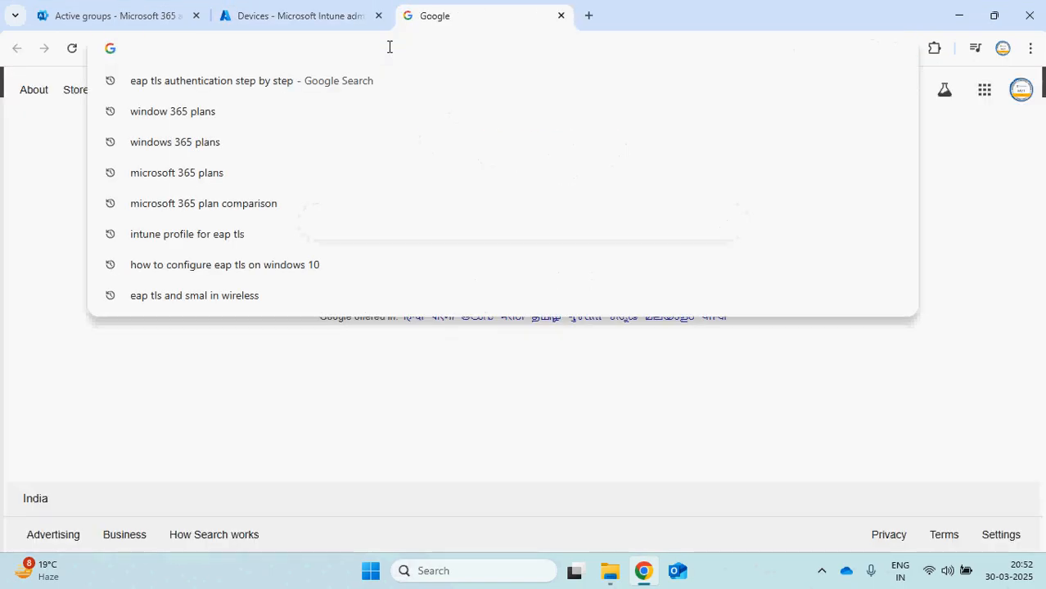
type("por")
key("BackSpace")
key("BackSpace")
type("ortal.azure.com")
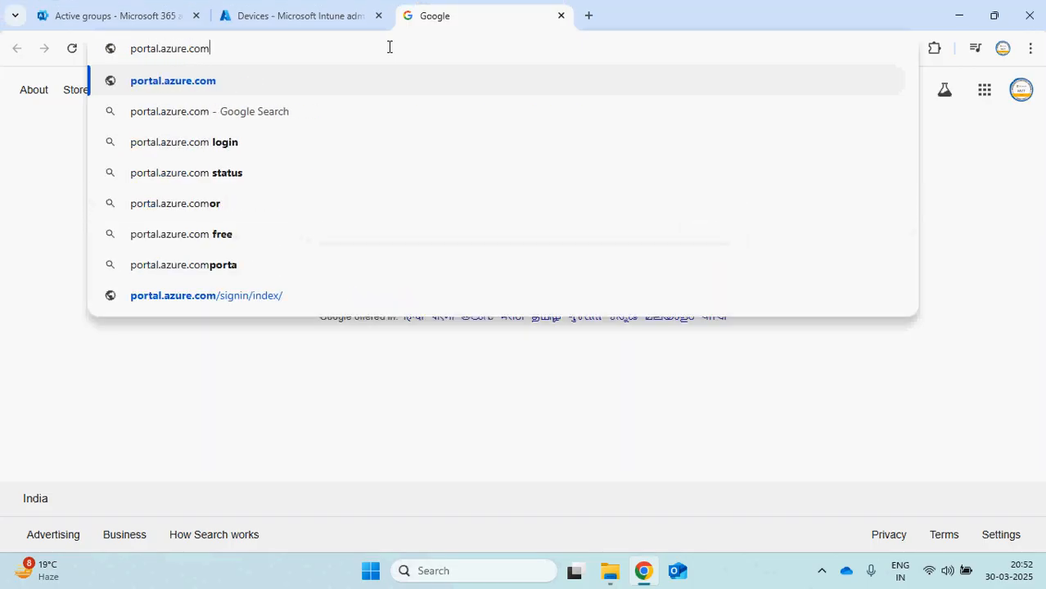
key("Return")
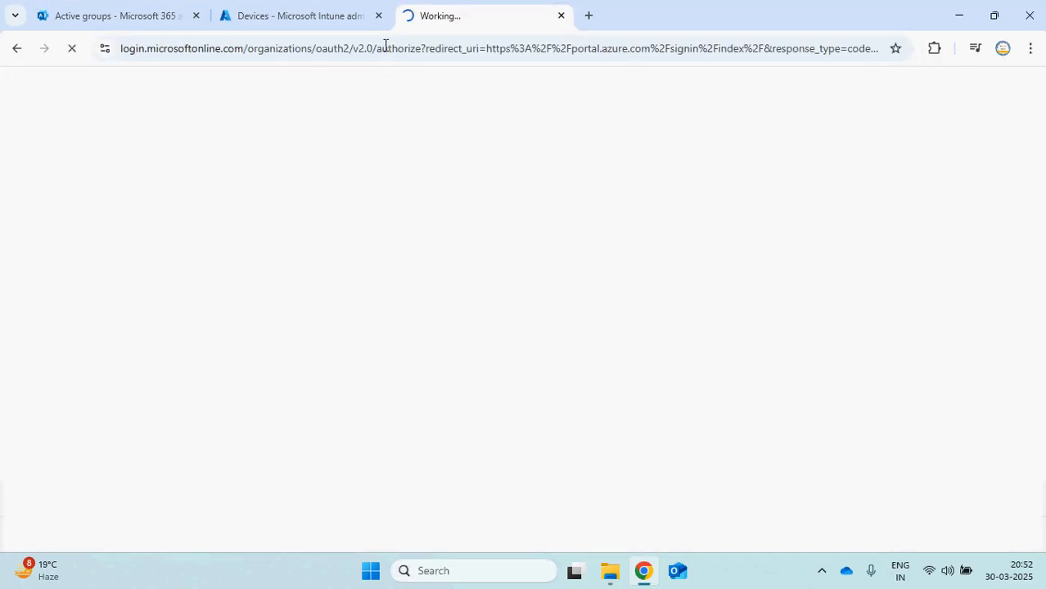
Step: Return to the Intune admin center and check the Windows 365 custom images and Azure network connections
left_click(335, 18)
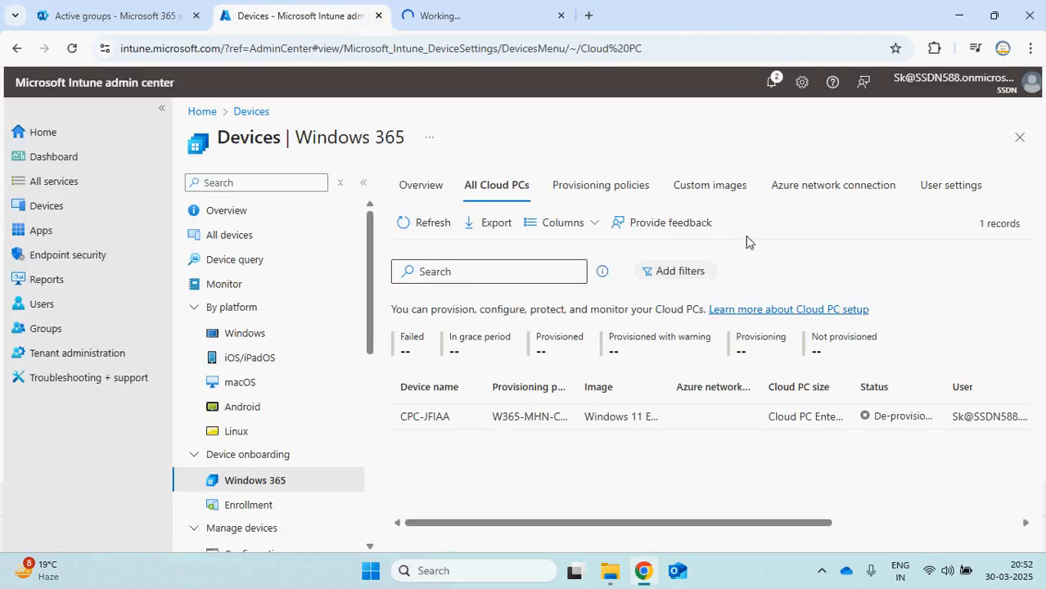
left_click(720, 196)
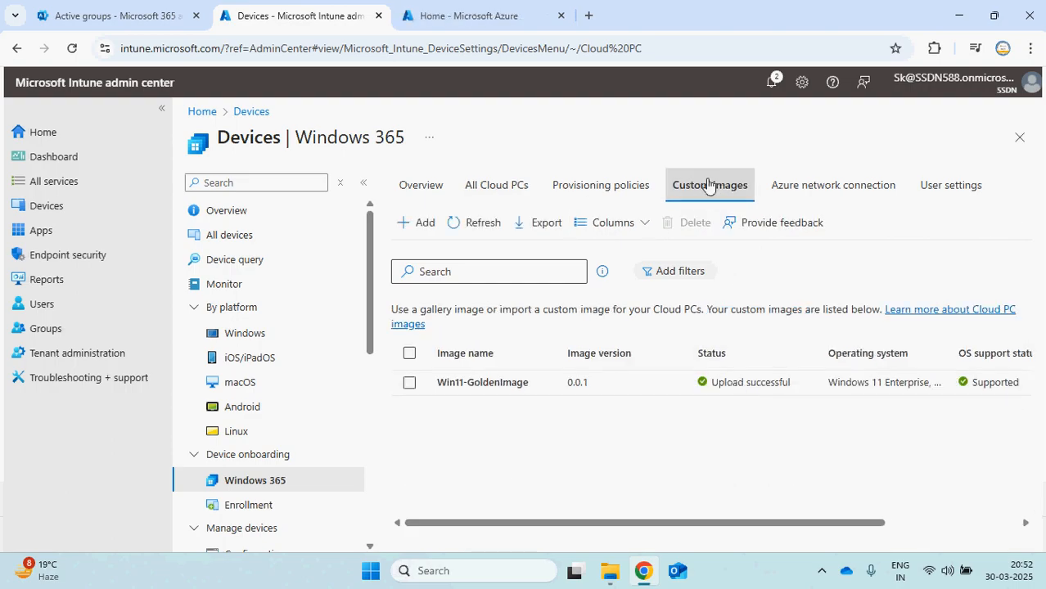
left_click(816, 195)
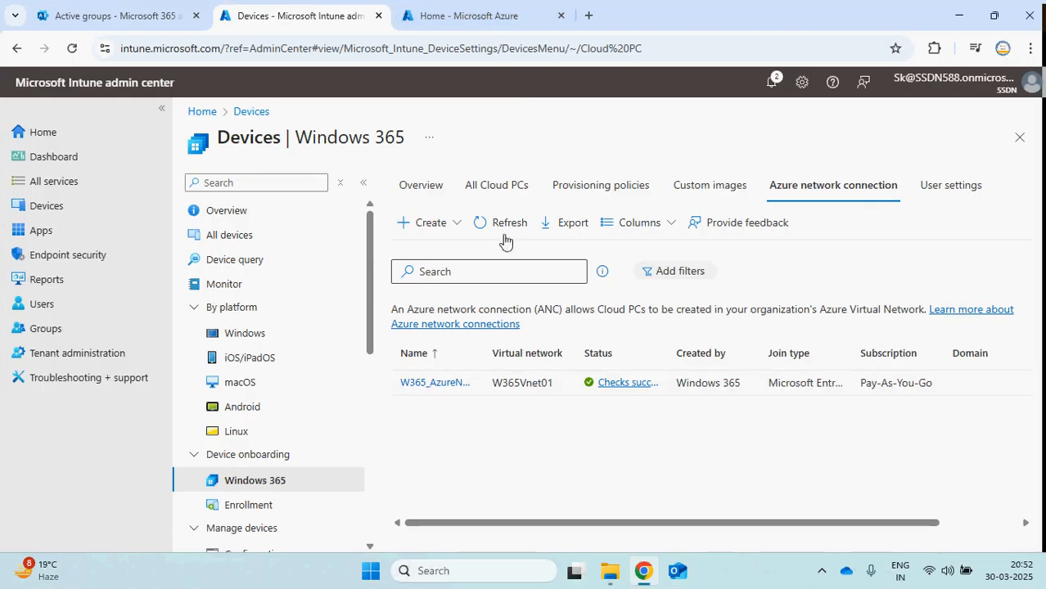
Step: Switch to the Azure portal and create a resource group named W365-RG in the Pay-As-You-Go subscription, region Central India
left_click(479, 18)
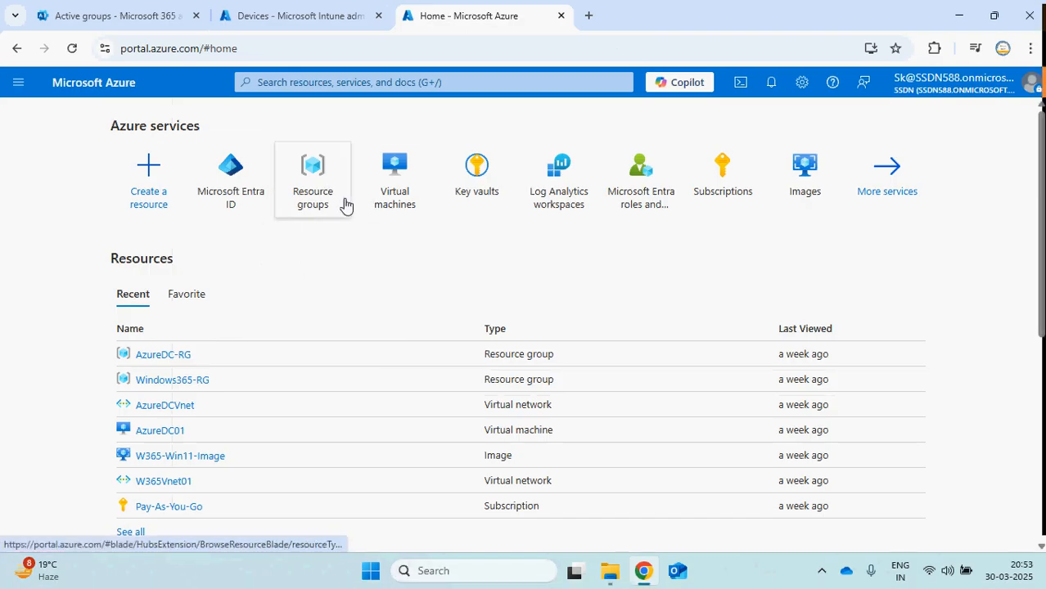
left_click(310, 176)
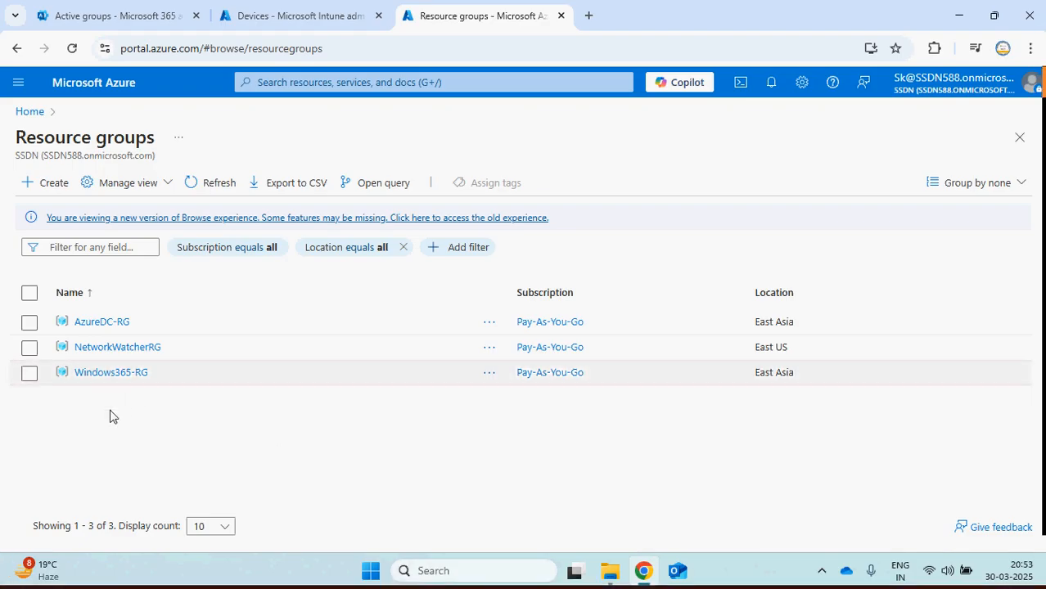
left_click(51, 187)
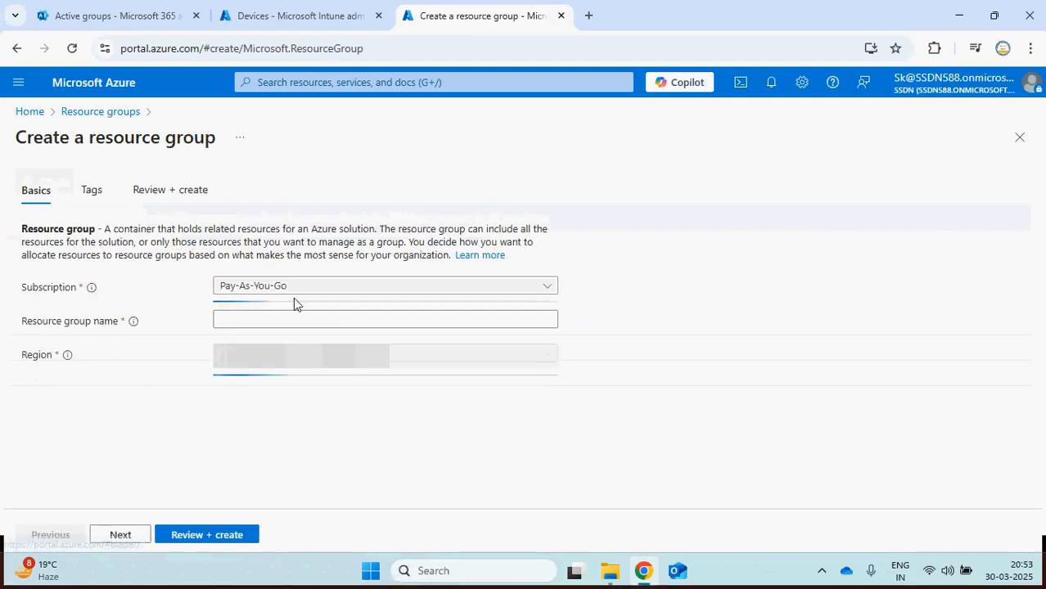
left_click(284, 324)
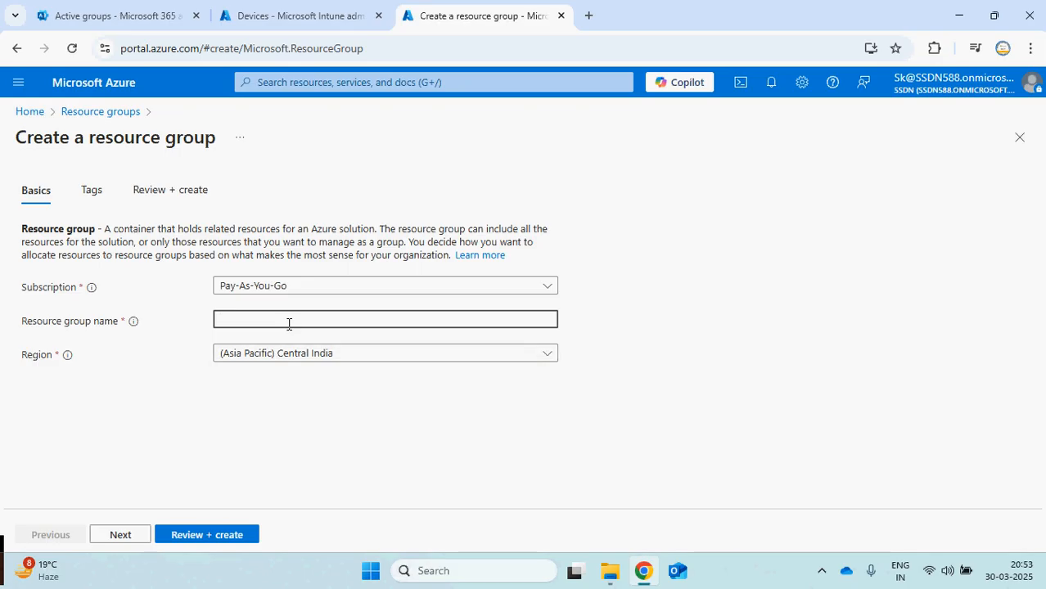
type("W365-RG")
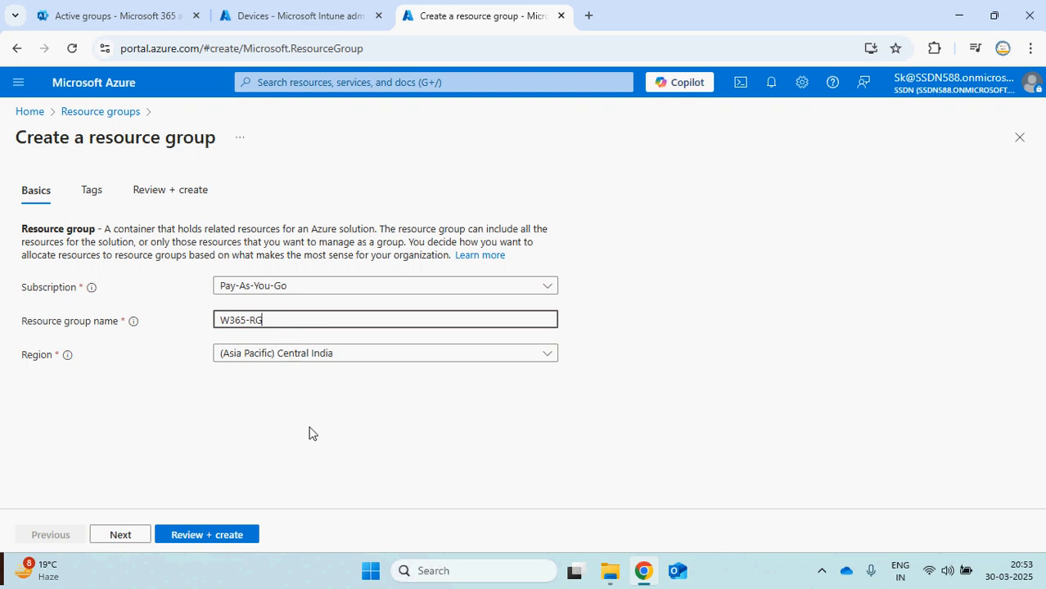
left_click(213, 536)
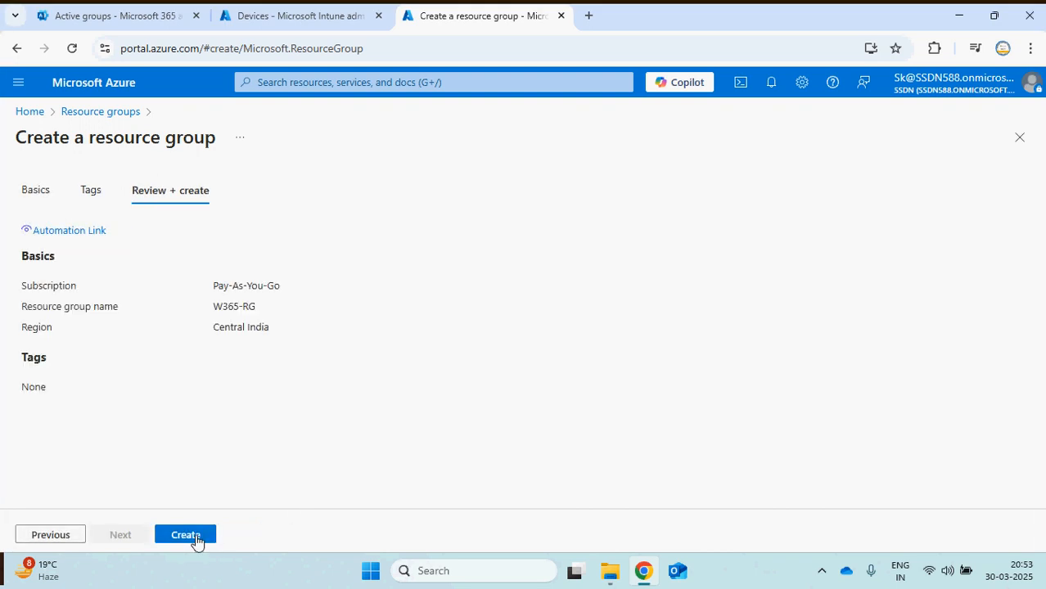
left_click(199, 532)
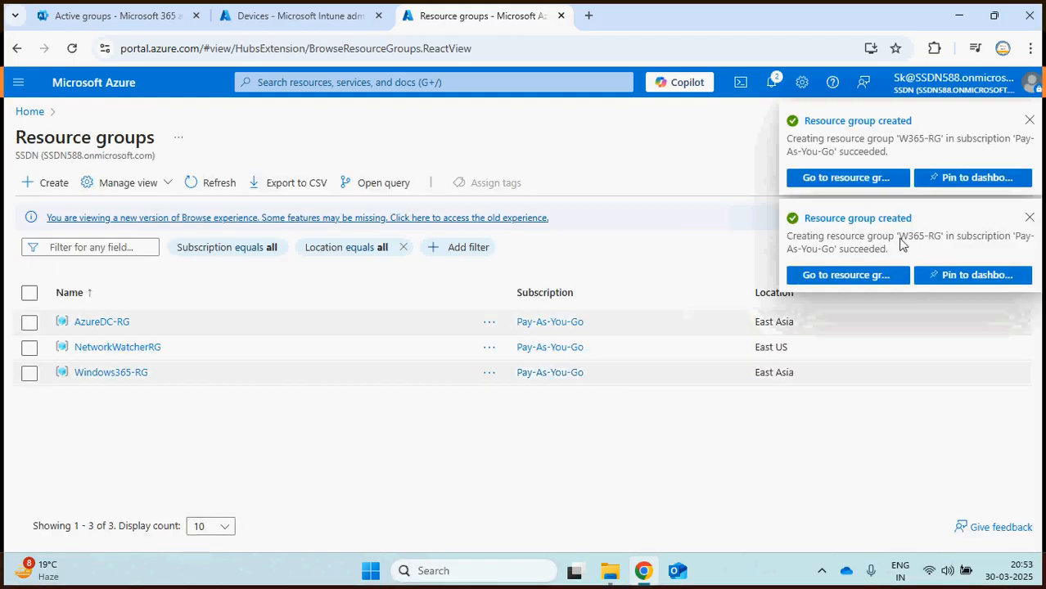
Step: Refresh the resource group list and open the overview of the W365-RG resource group
left_click(1029, 121)
left_click(218, 182)
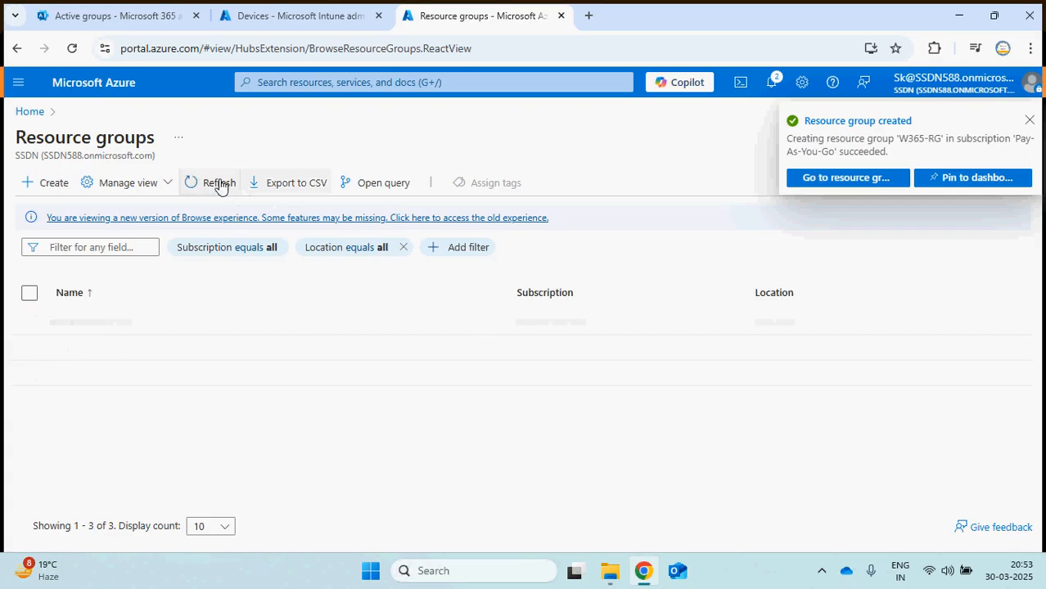
left_click(205, 190)
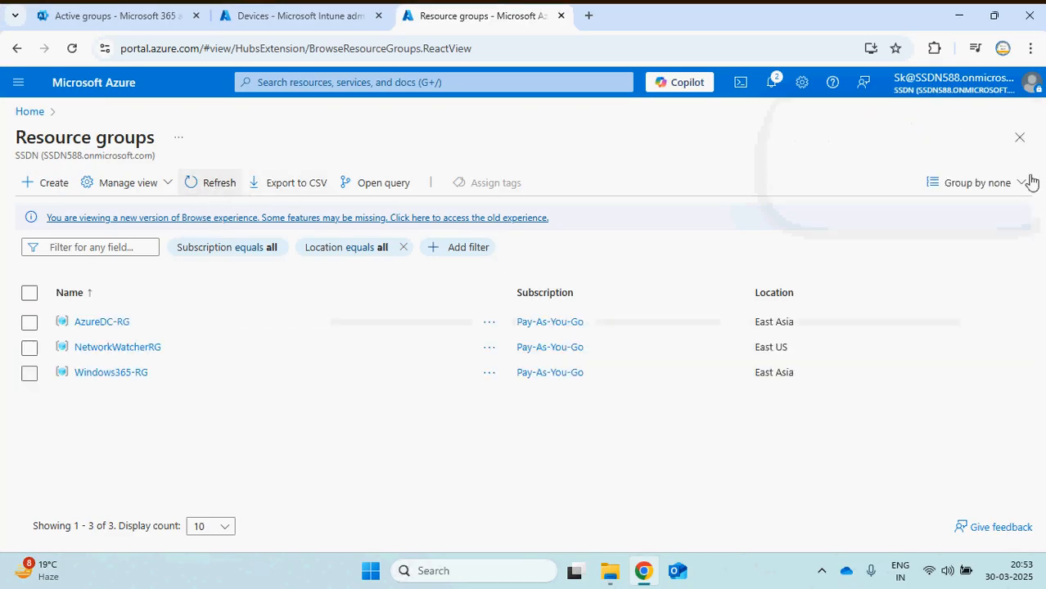
left_click(771, 83)
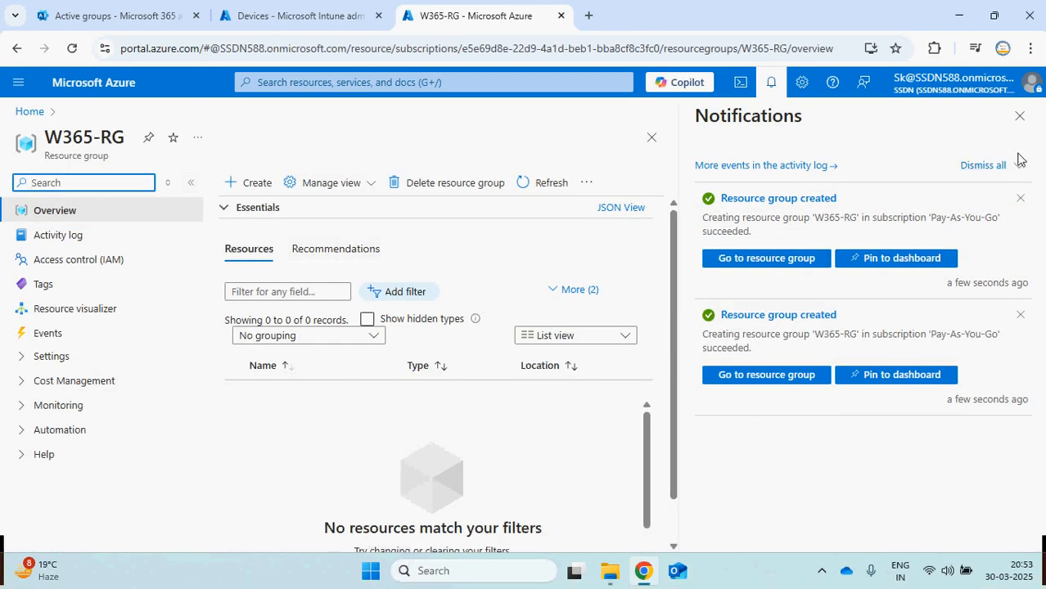
Step: Search the marketplace for virtual network and start creating a Microsoft Virtual network resource
left_click(1020, 119)
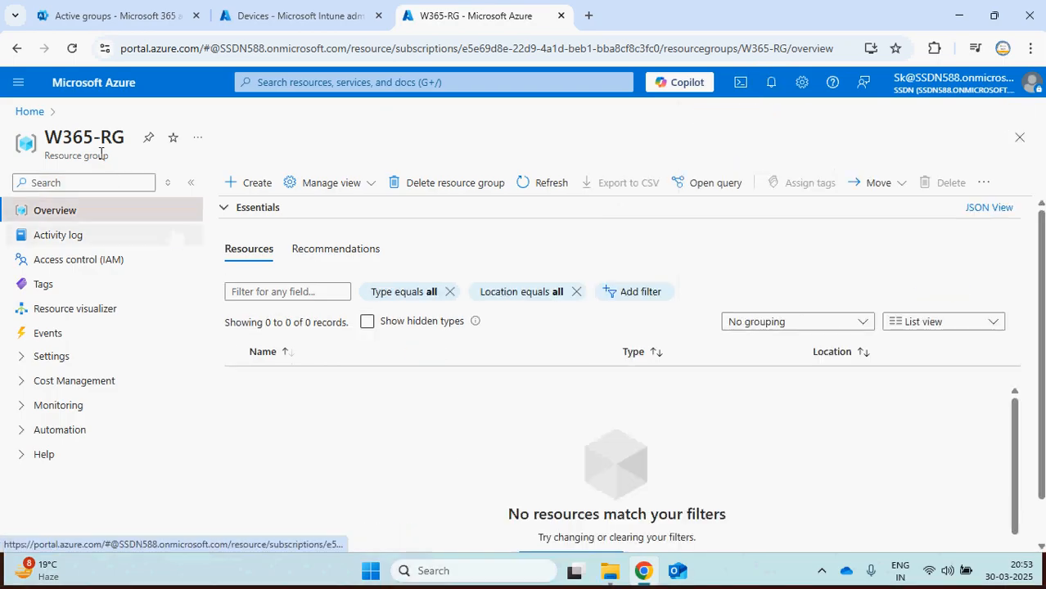
left_click(31, 111)
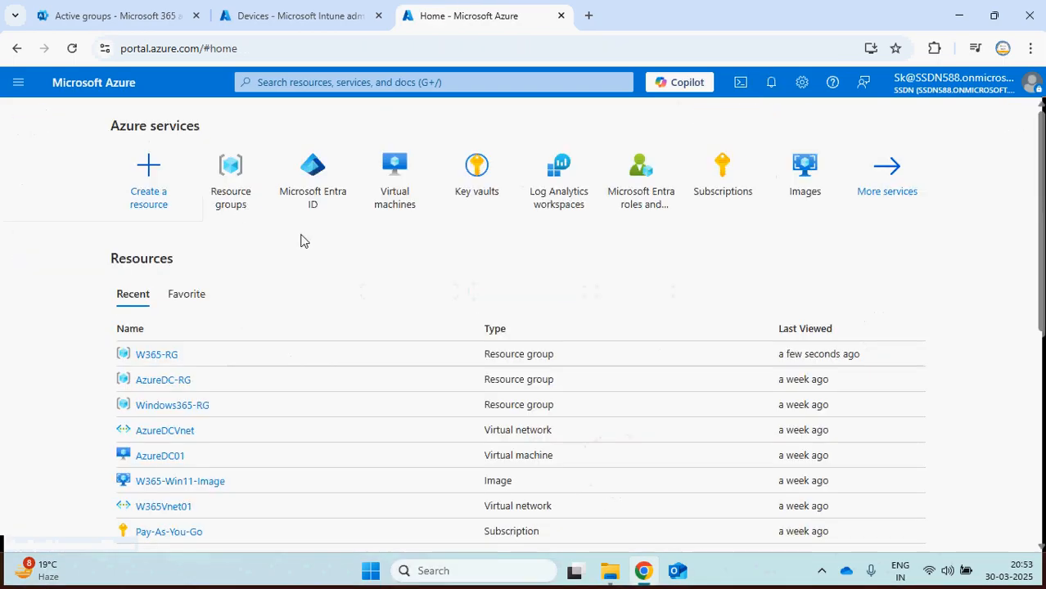
left_click(168, 196)
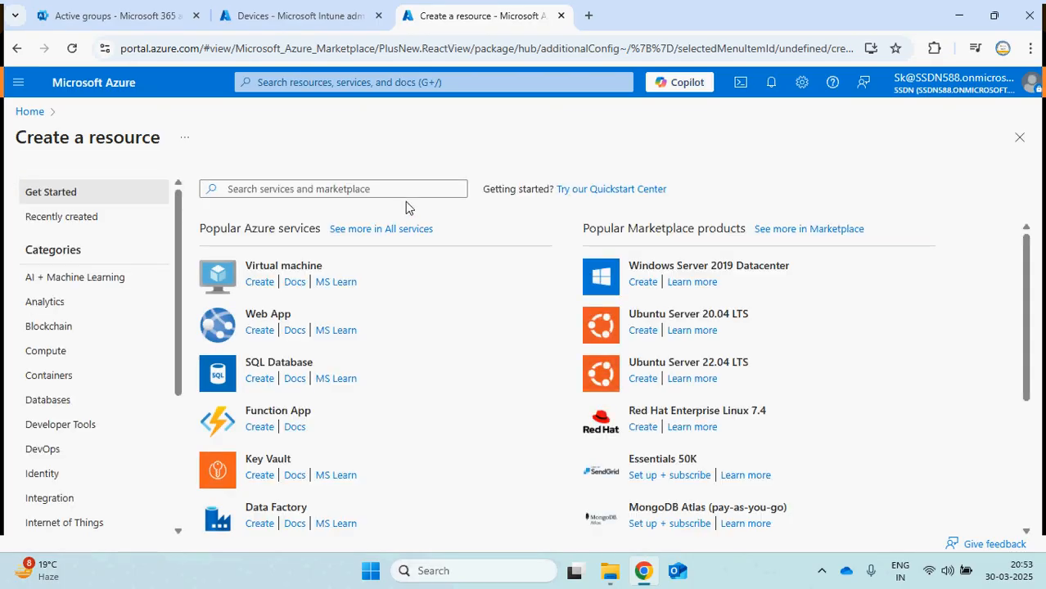
left_click(424, 189)
type("vi")
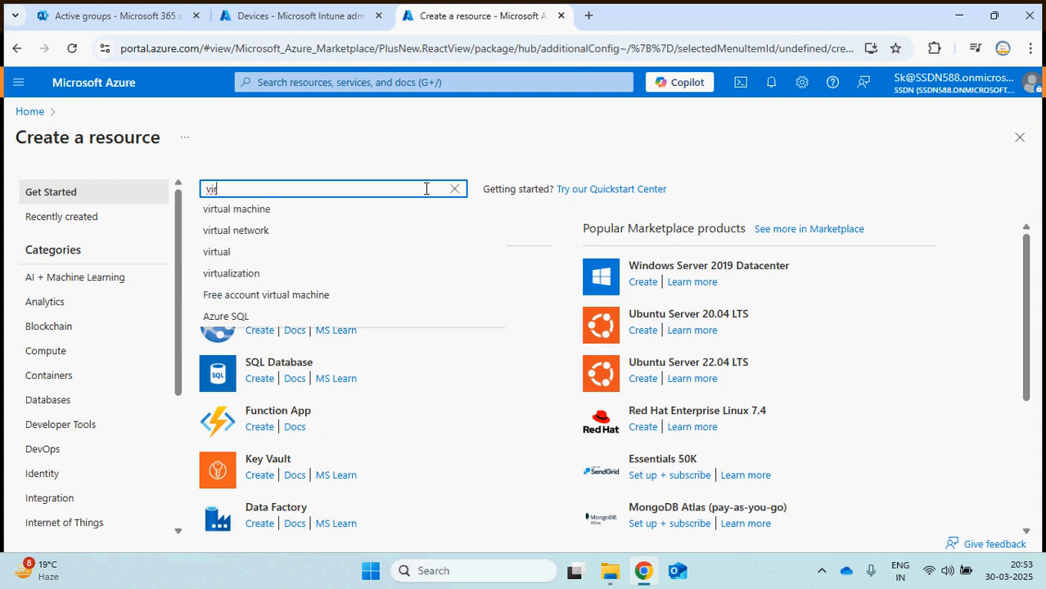
type("r")
left_click(289, 231)
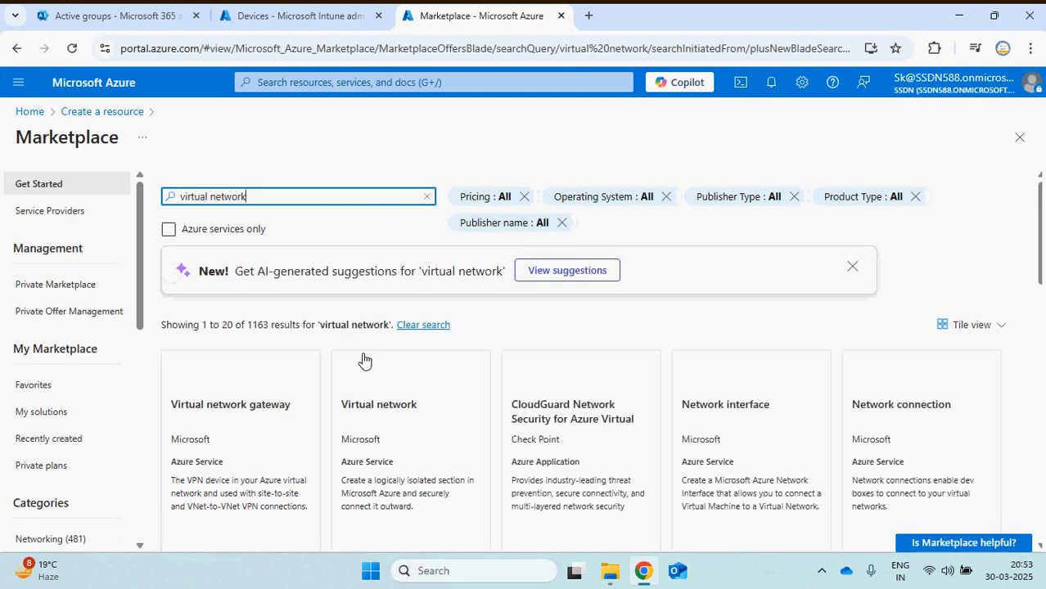
left_click(362, 381)
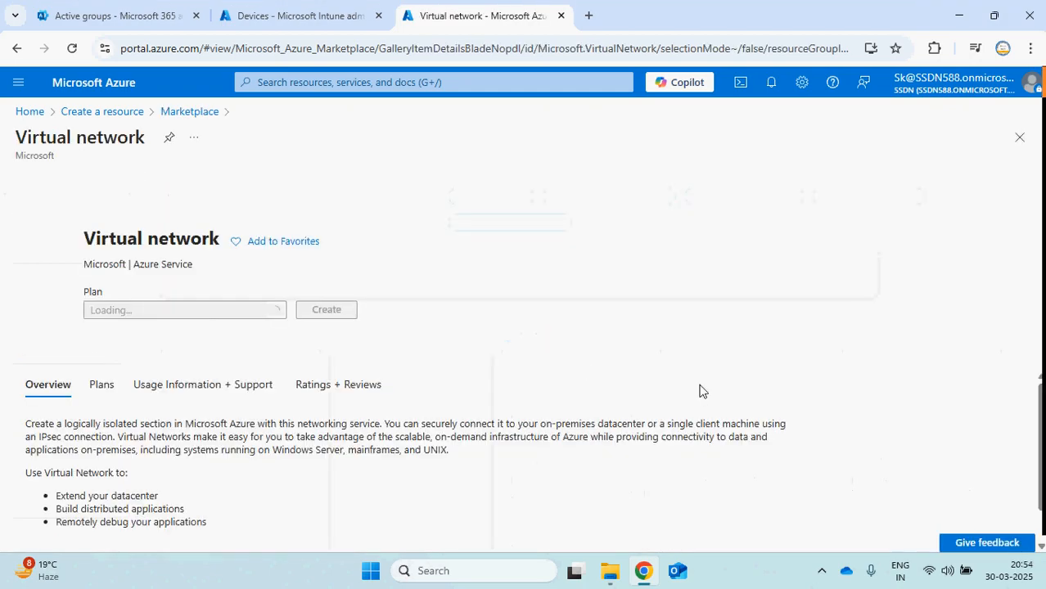
left_click(326, 336)
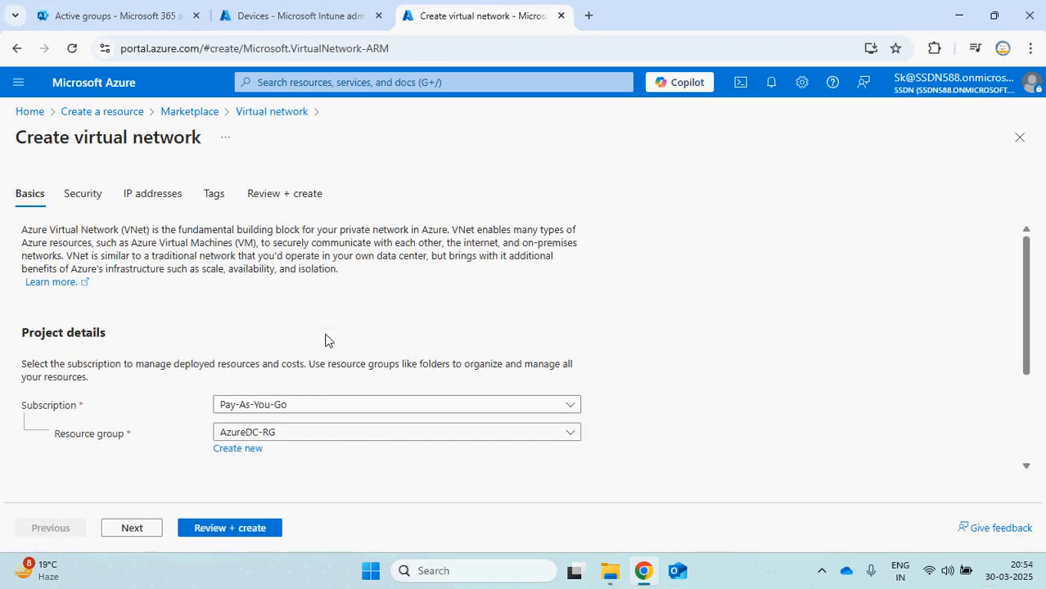
Step: Assign the virtual network to resource group W365-RG and name it W365_Vnet
left_click(357, 434)
left_click(300, 387)
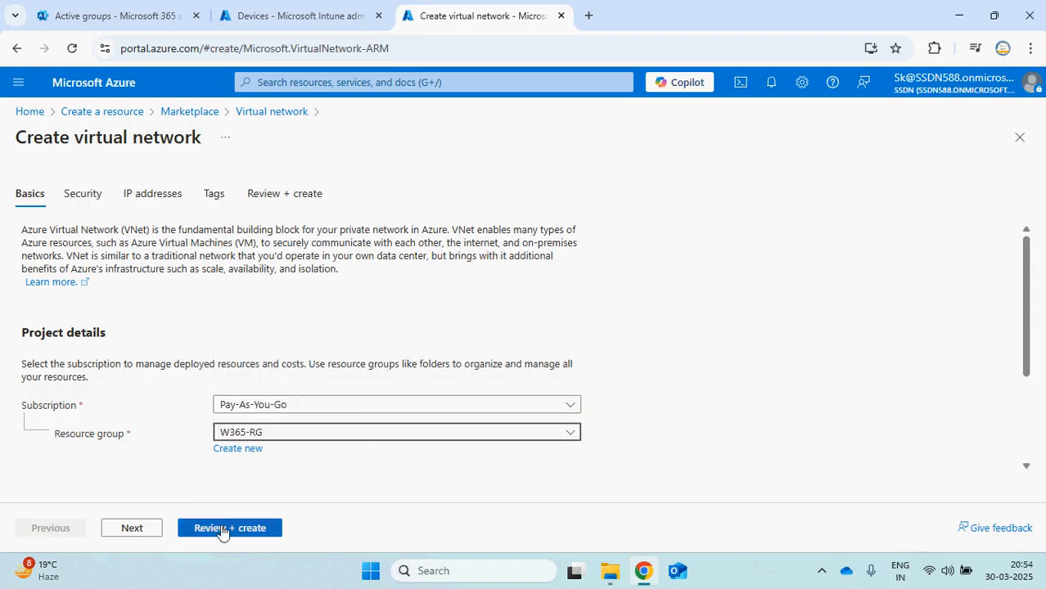
left_click(147, 530)
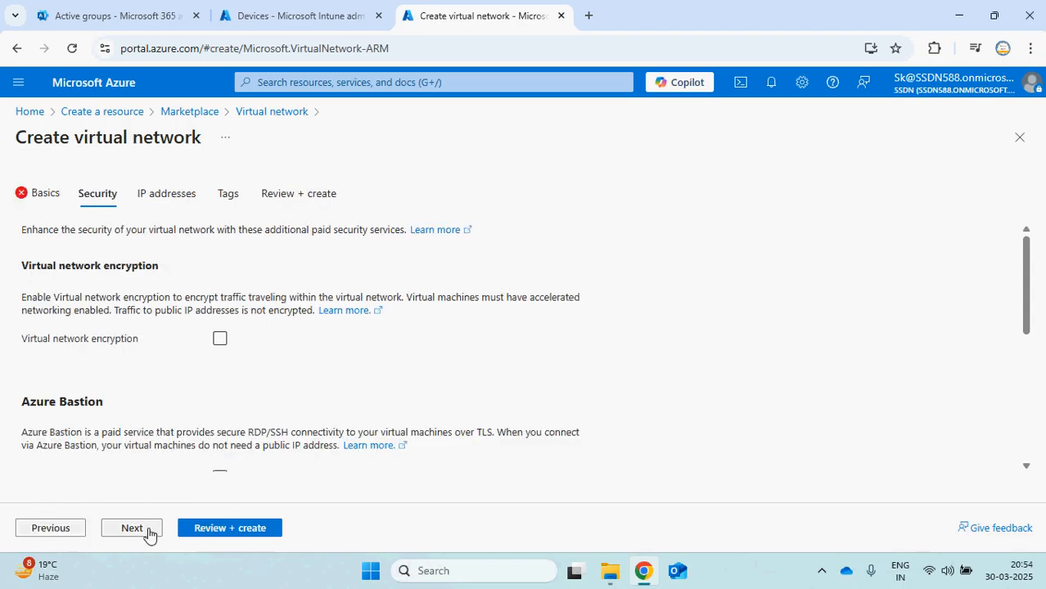
left_click(75, 528)
left_click_drag(1027, 280, 1039, 442)
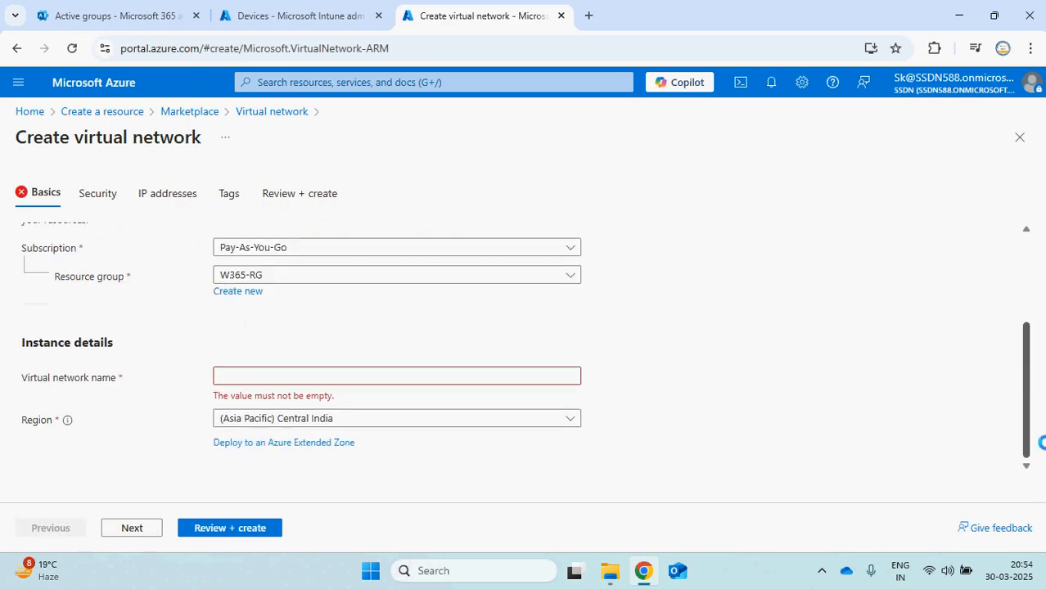
left_click(451, 374)
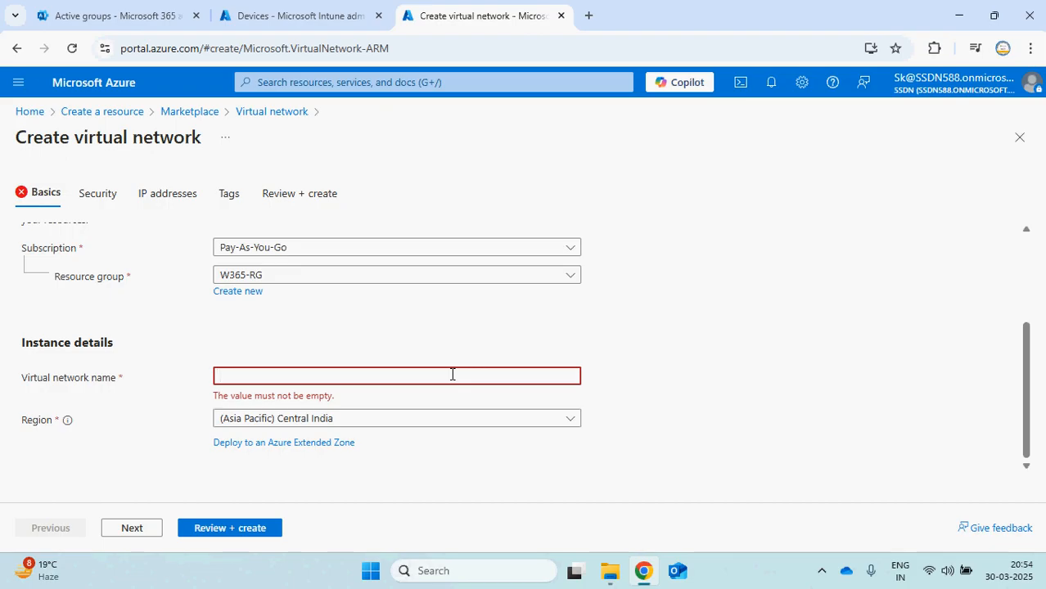
type("W365_Vnet")
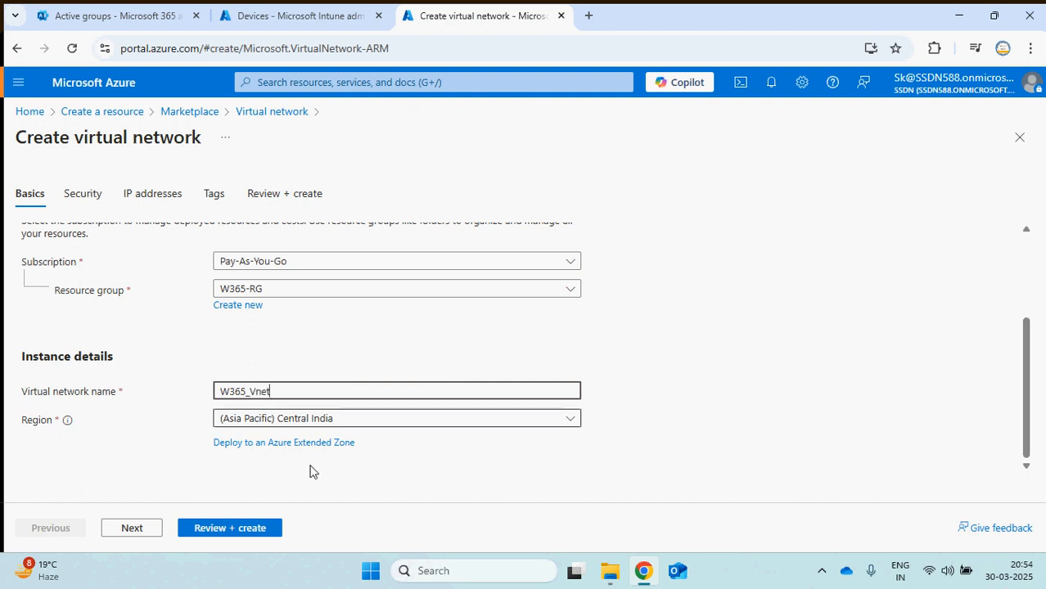
left_click(146, 528)
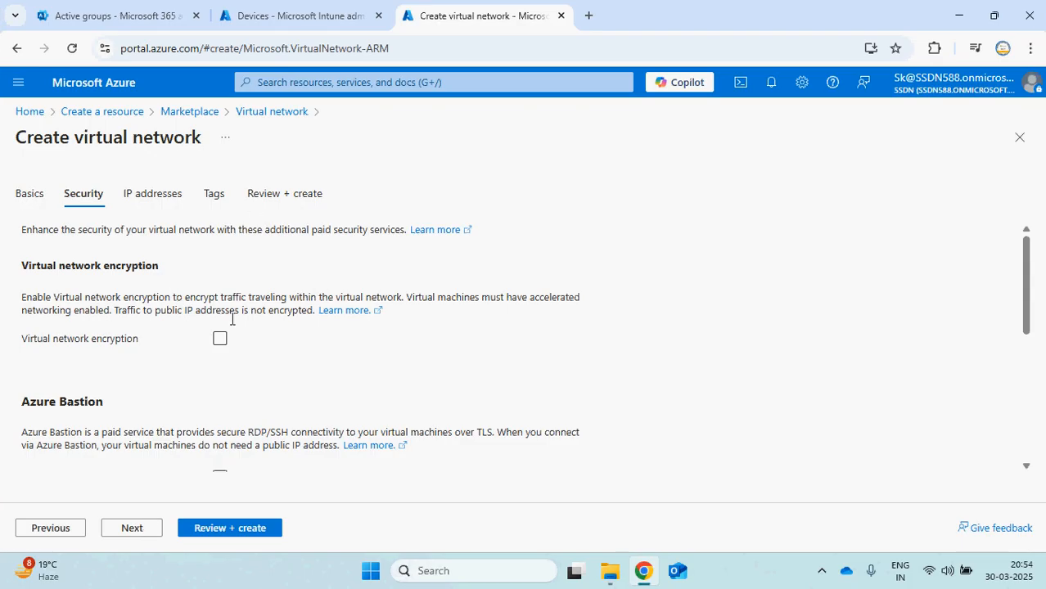
Step: Leave the security options at their defaults and set the IPv4 address space size to /24
left_click(137, 533)
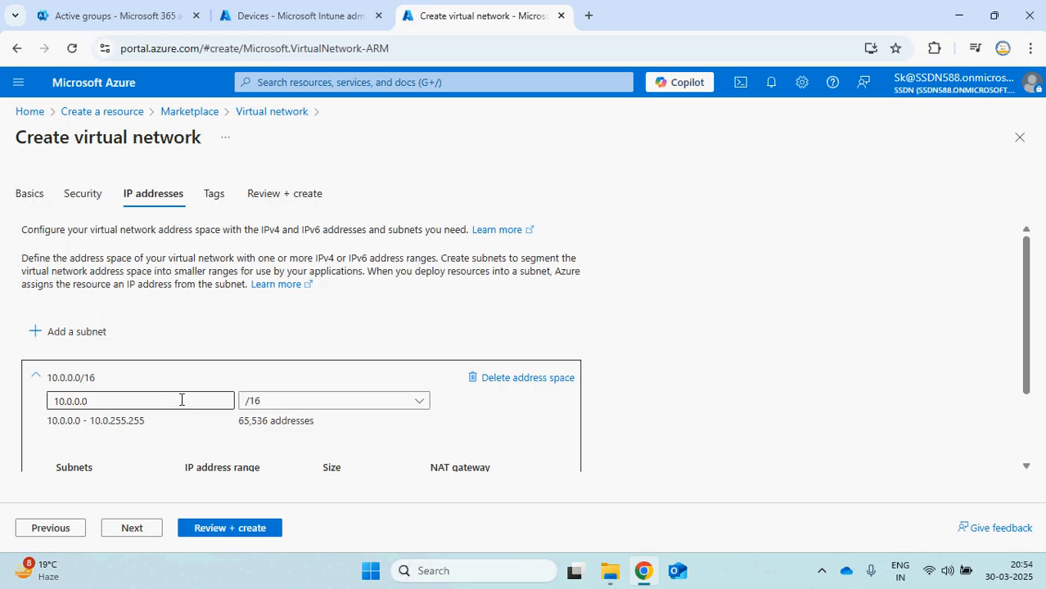
left_click(299, 404)
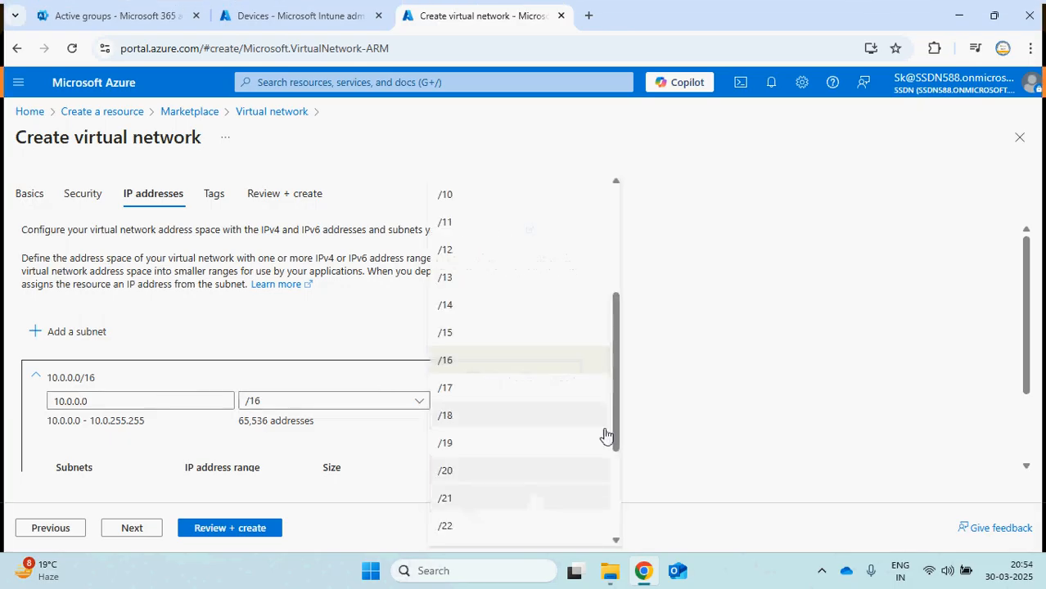
left_click_drag(616, 375, 612, 431)
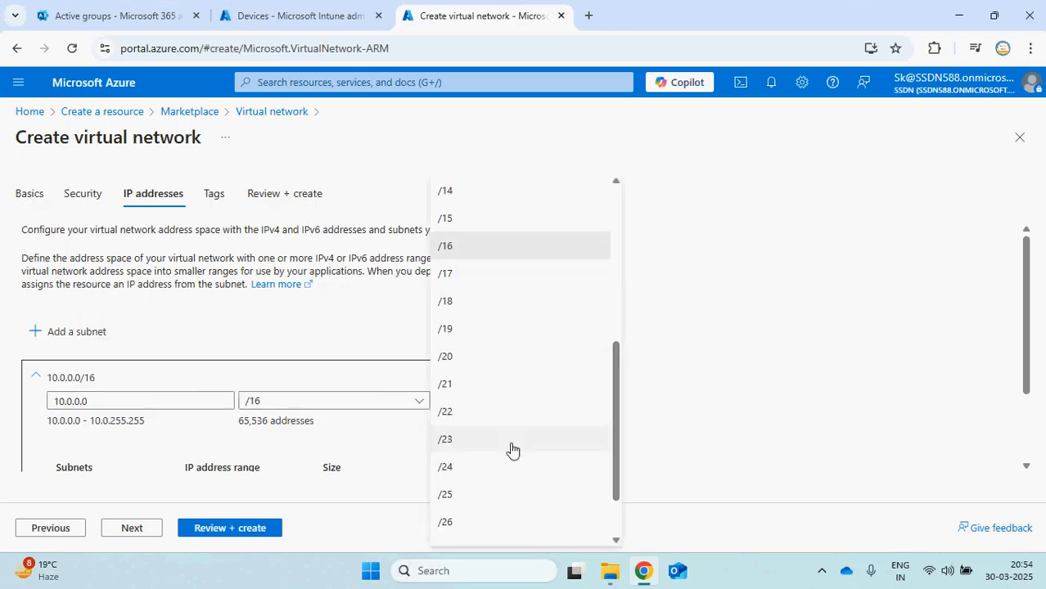
left_click(463, 470)
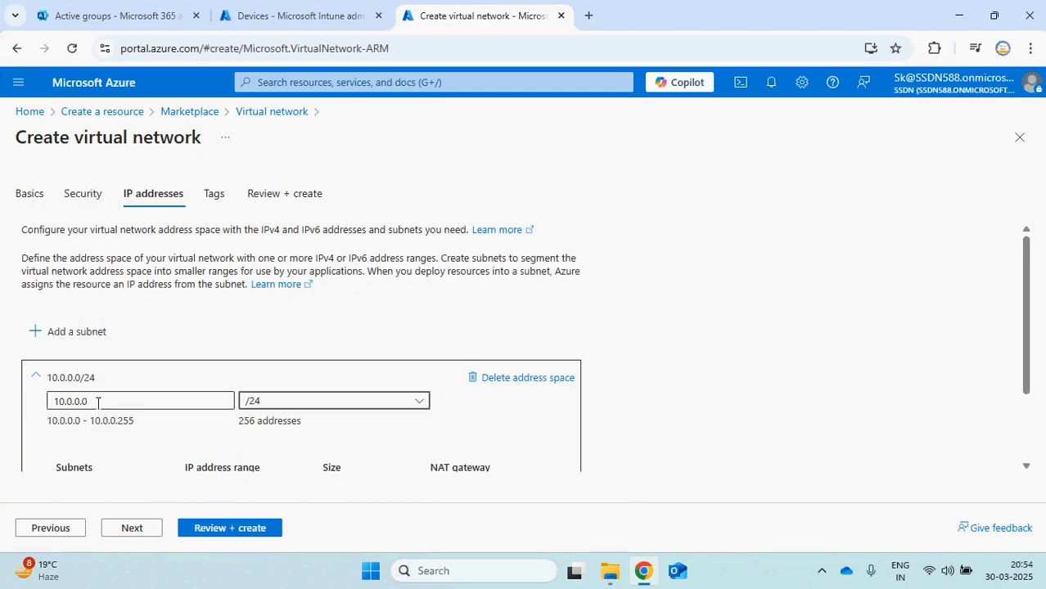
Step: Change the virtual network's address space starting address to 10.50.50.0
left_click(70, 400)
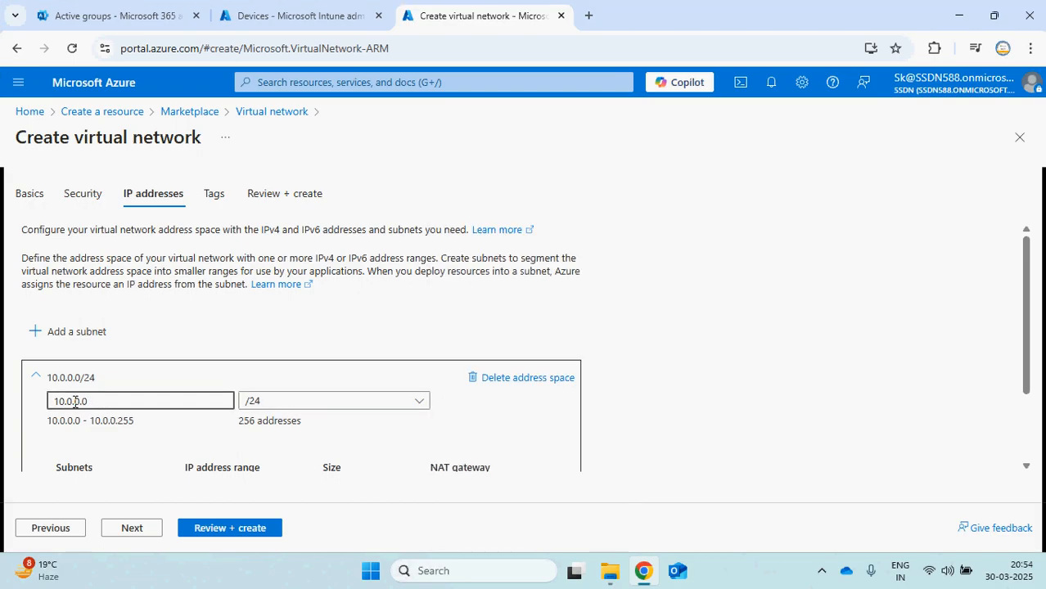
key("BackSpace")
key("BackSpace")
key("BackSpace")
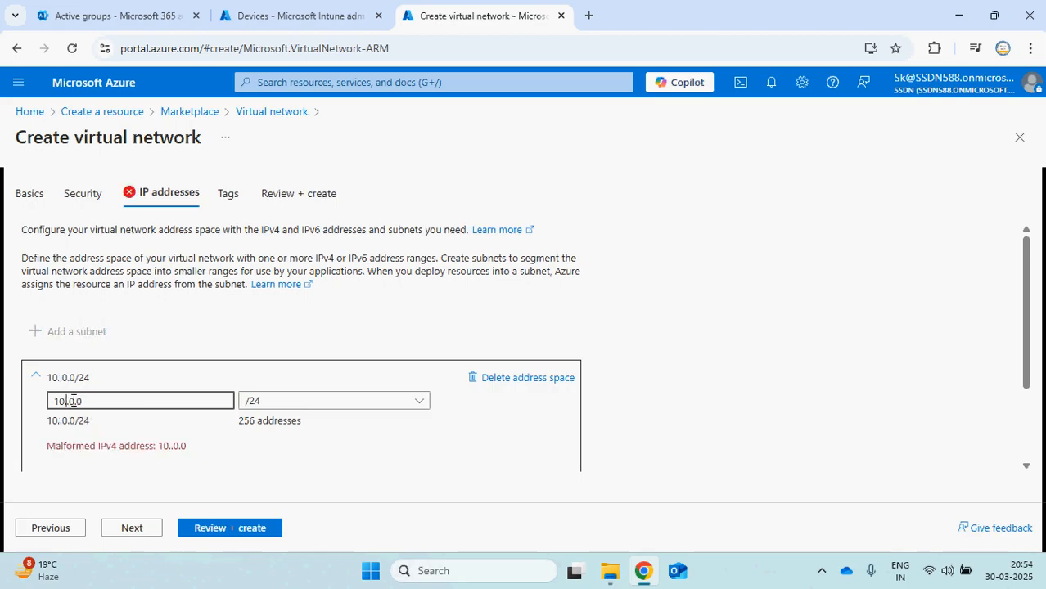
type("50.0")
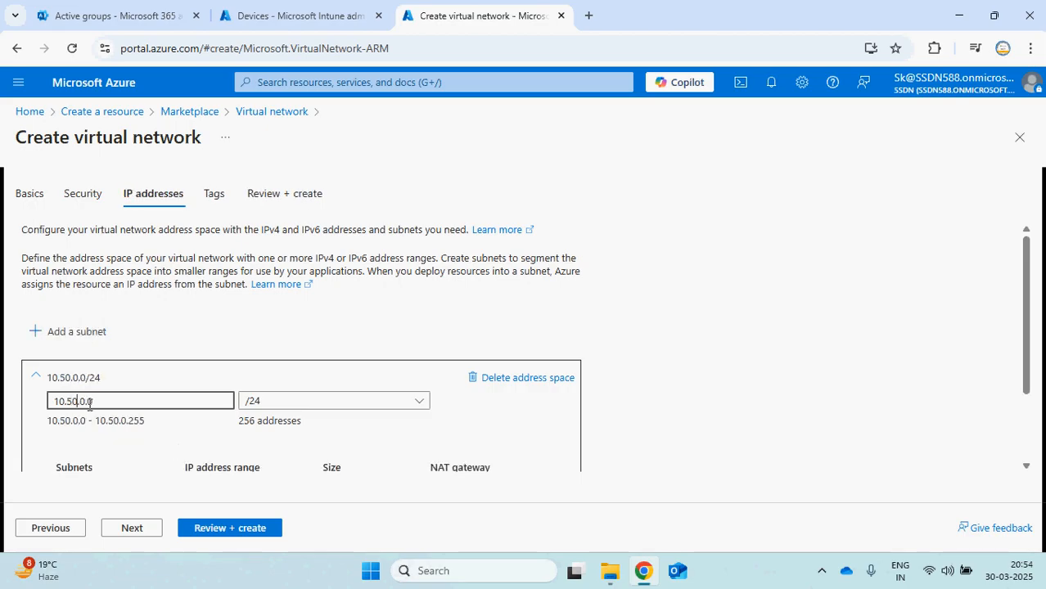
key("BackSpace")
type("500")
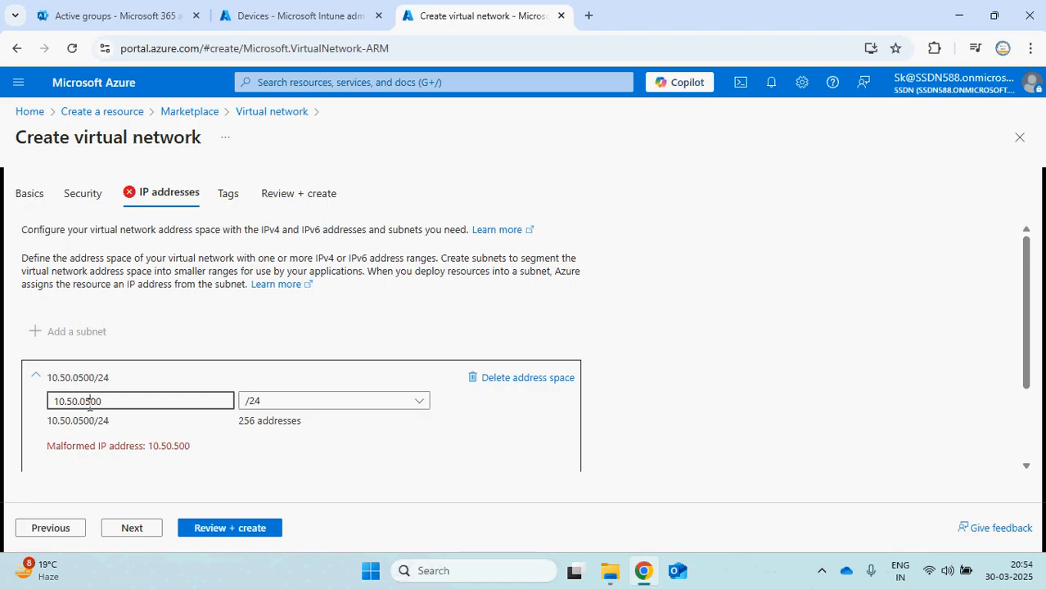
key("BackSpace")
type(".")
left_click(524, 424)
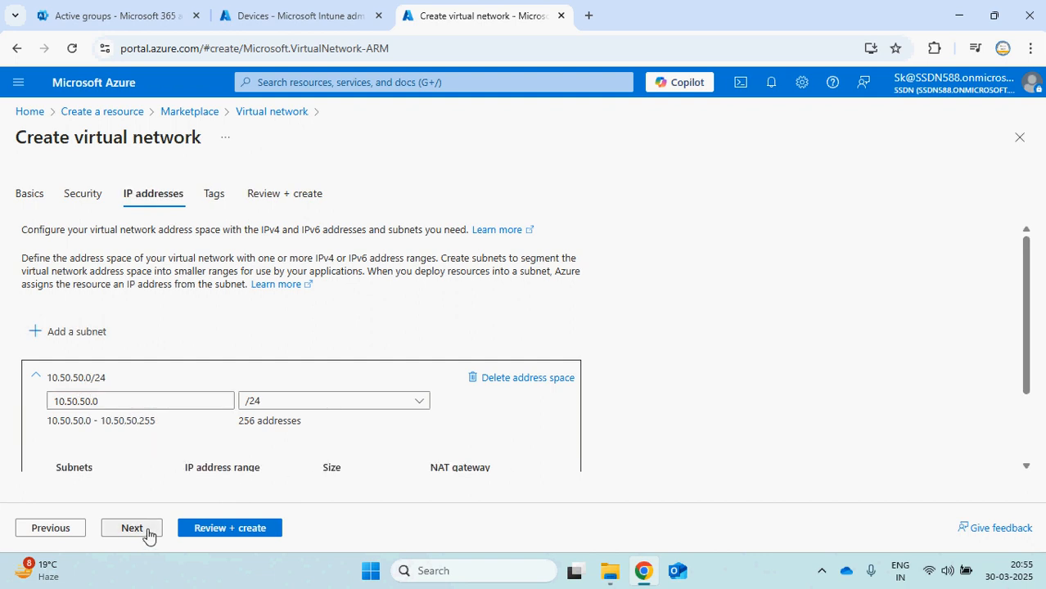
Step: Check the default subnet, skip the tags, and review and create the W365_Vnet virtual network
left_click_drag(1025, 270, 1027, 315)
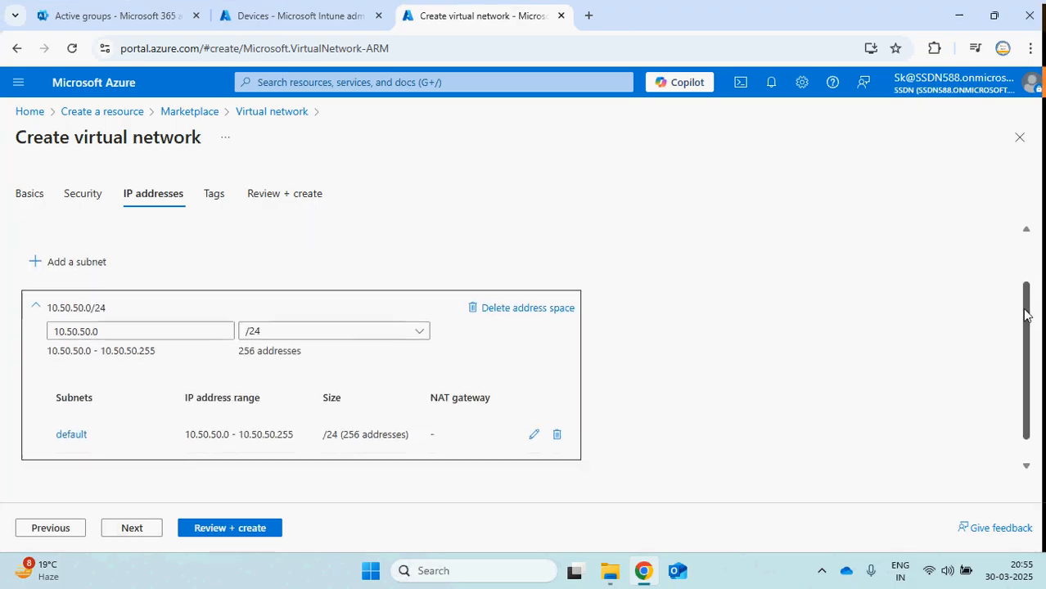
left_click(152, 535)
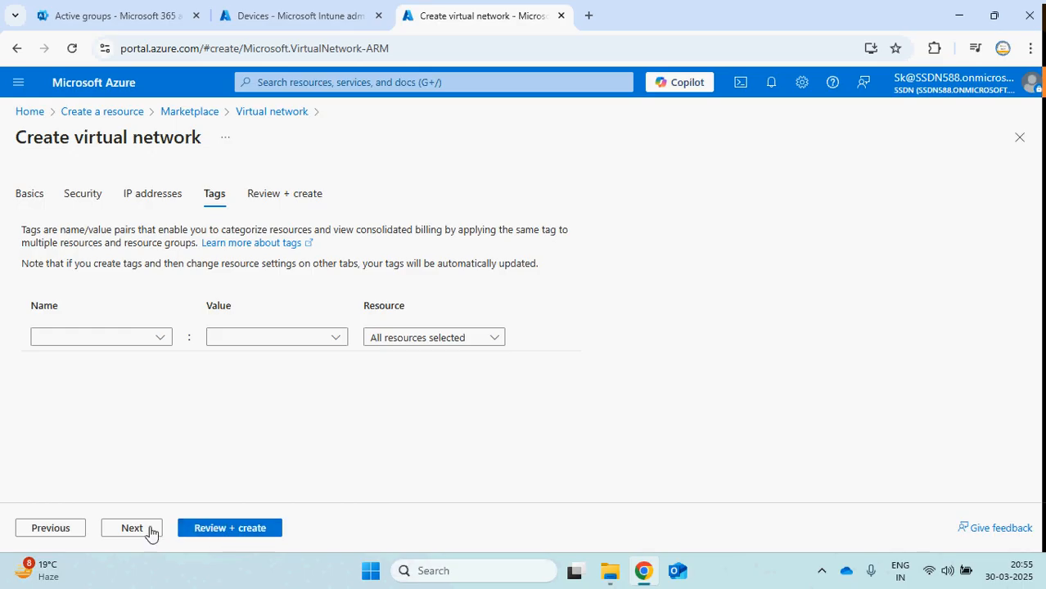
left_click(148, 529)
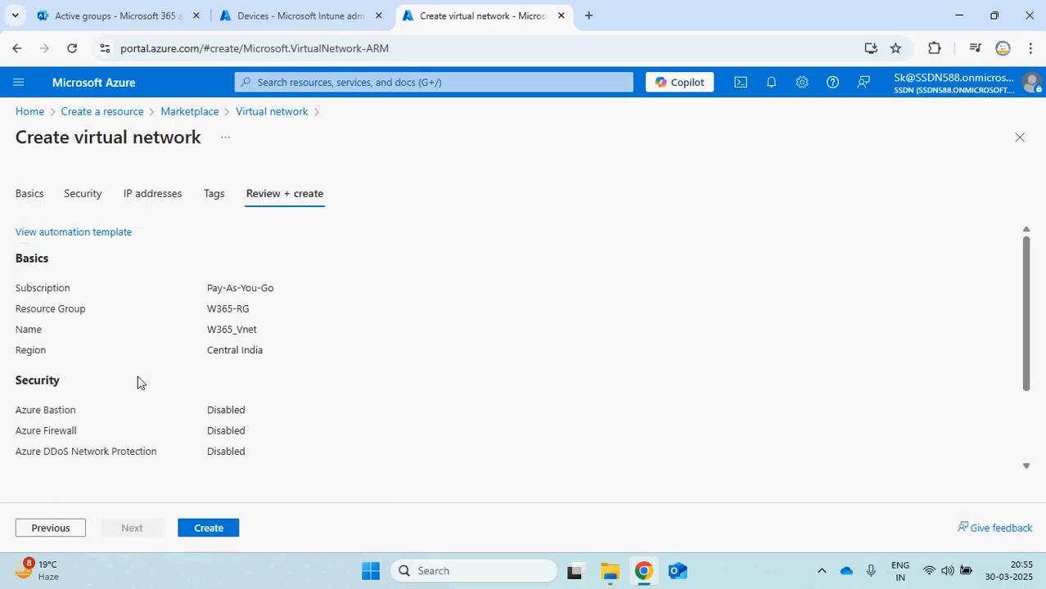
left_click(211, 531)
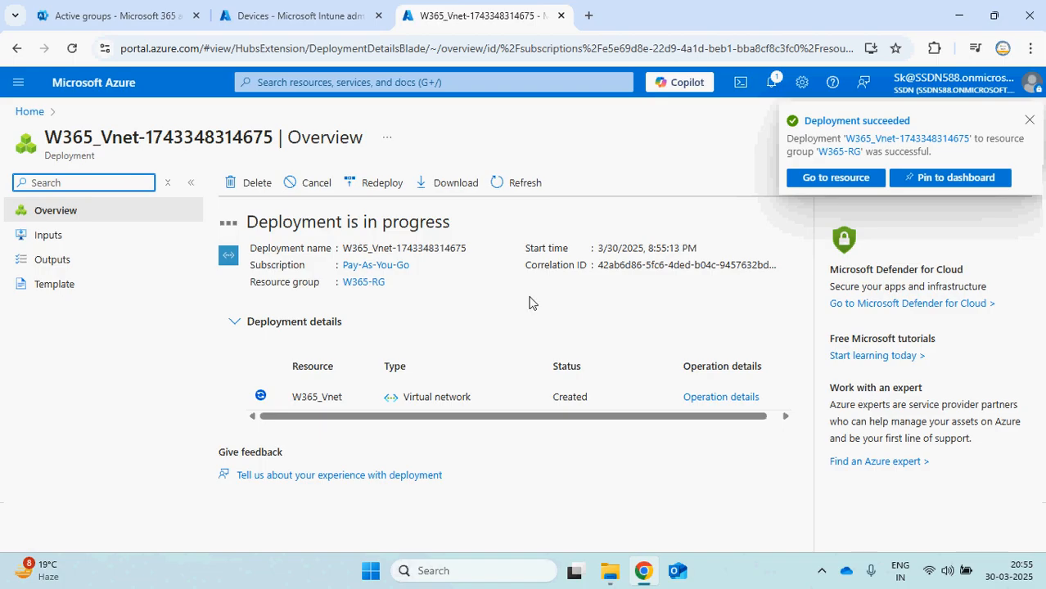
Step: Open the deployed W365_Vnet resource and examine its network configuration and connectivity properties
left_click(836, 177)
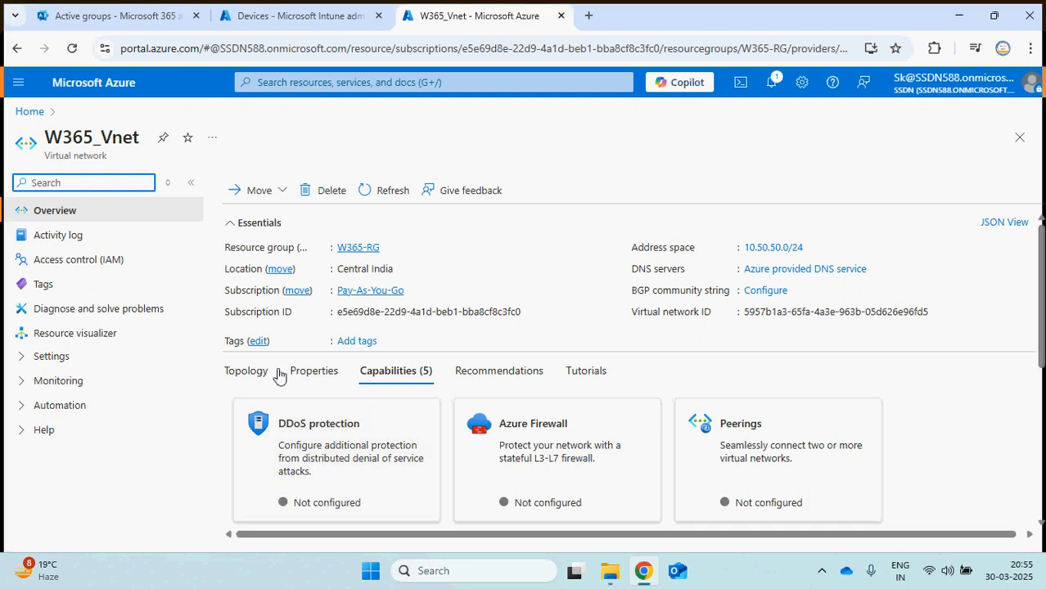
left_click(315, 375)
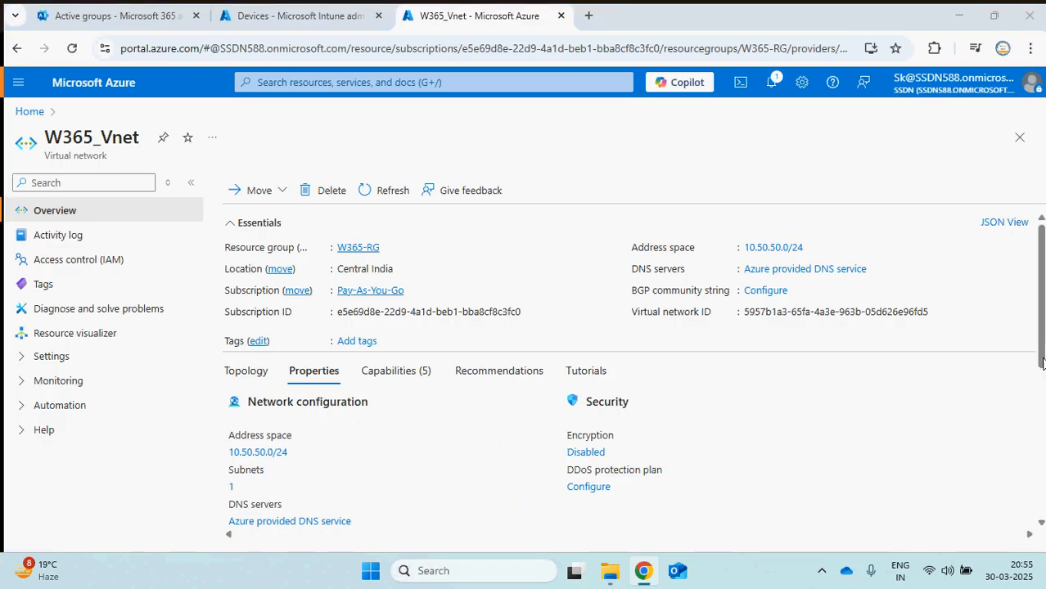
scroll(1028, 434, "down", 3)
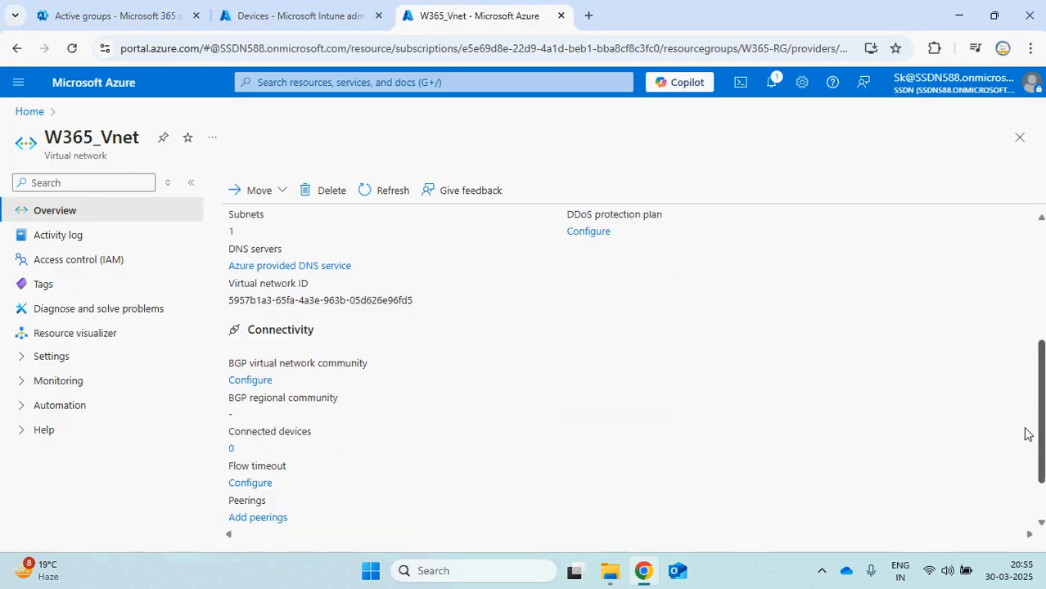
scroll(1025, 431, "up", 2)
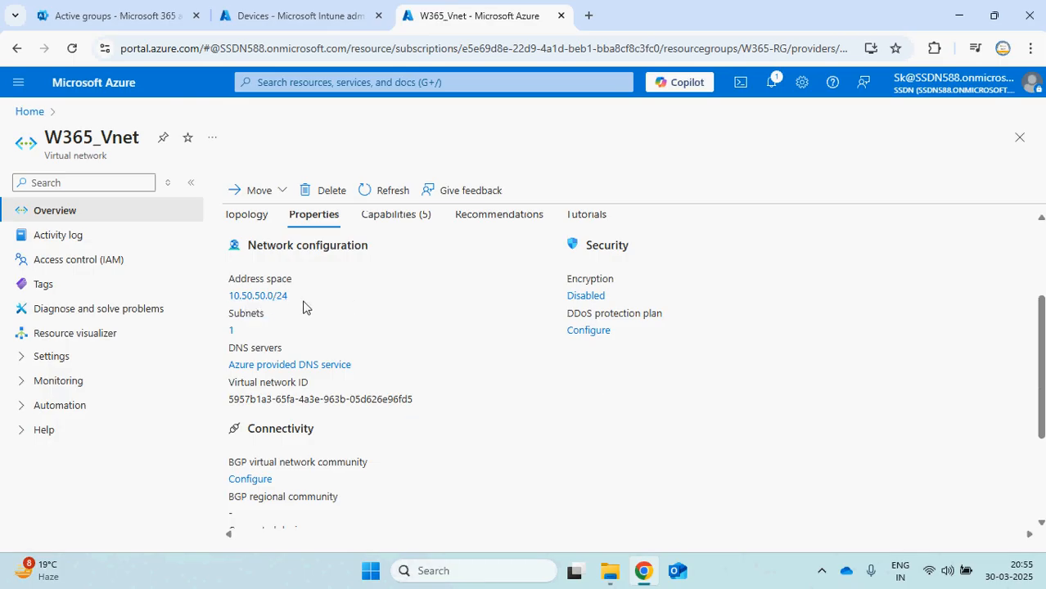
Step: Switch to the Intune admin center and start a Microsoft Entra Join network connection named W365_ANC_CPC
left_click(327, 23)
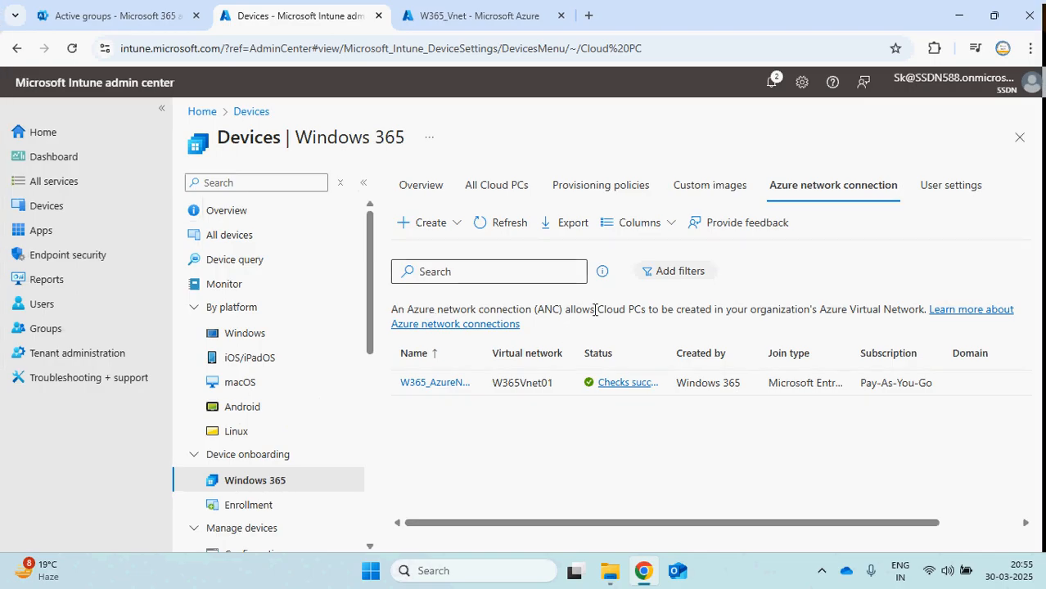
left_click(451, 230)
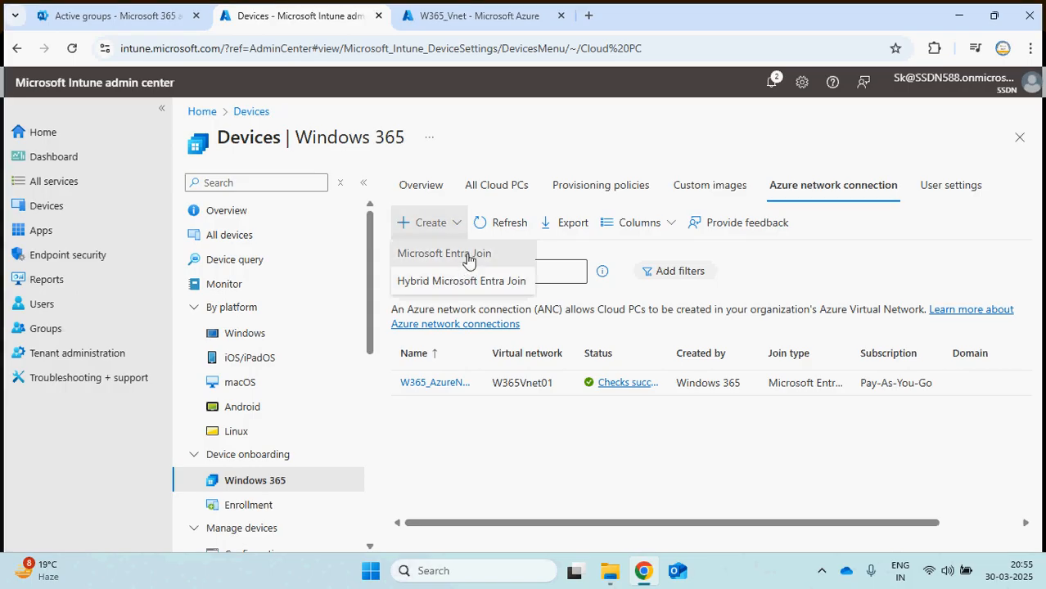
left_click(468, 260)
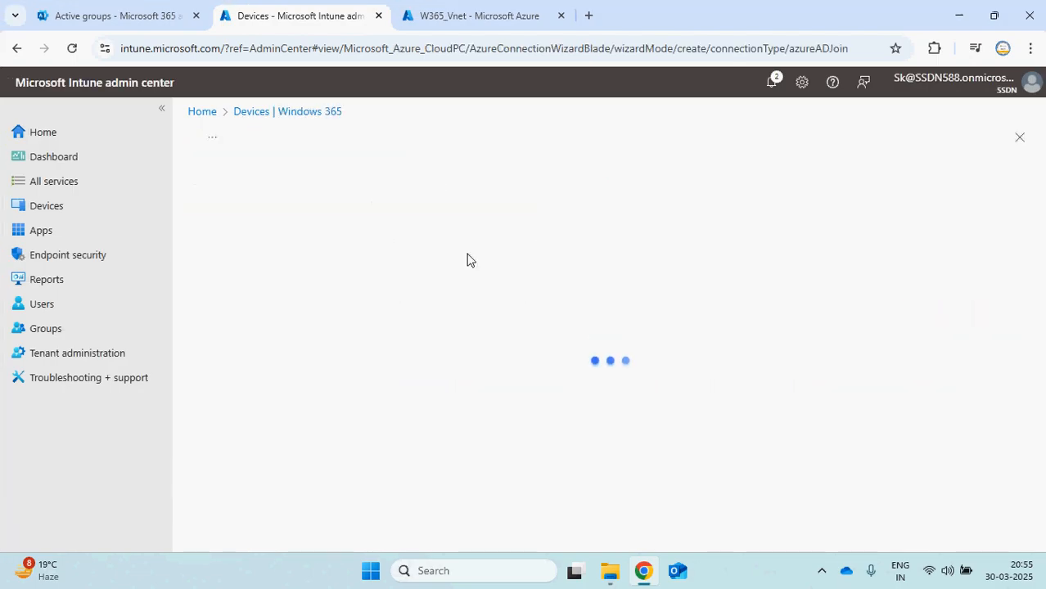
left_click(463, 280)
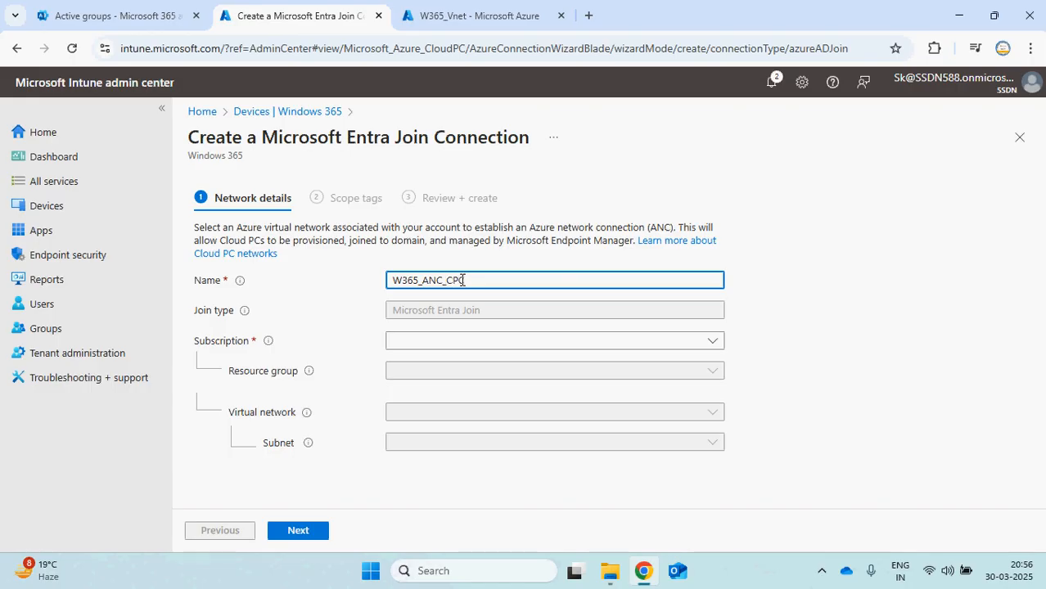
Step: Assign the Pay-As-You-Go subscription, resource group W365-RG, virtual network W365_Vnet and the default subnet to the connection
left_click(603, 341)
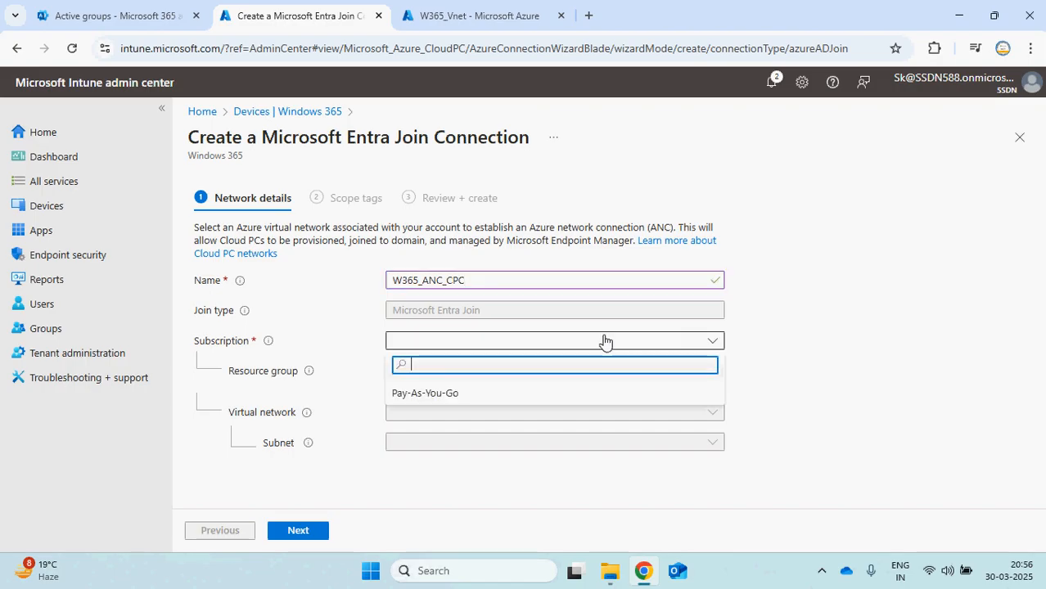
left_click(467, 394)
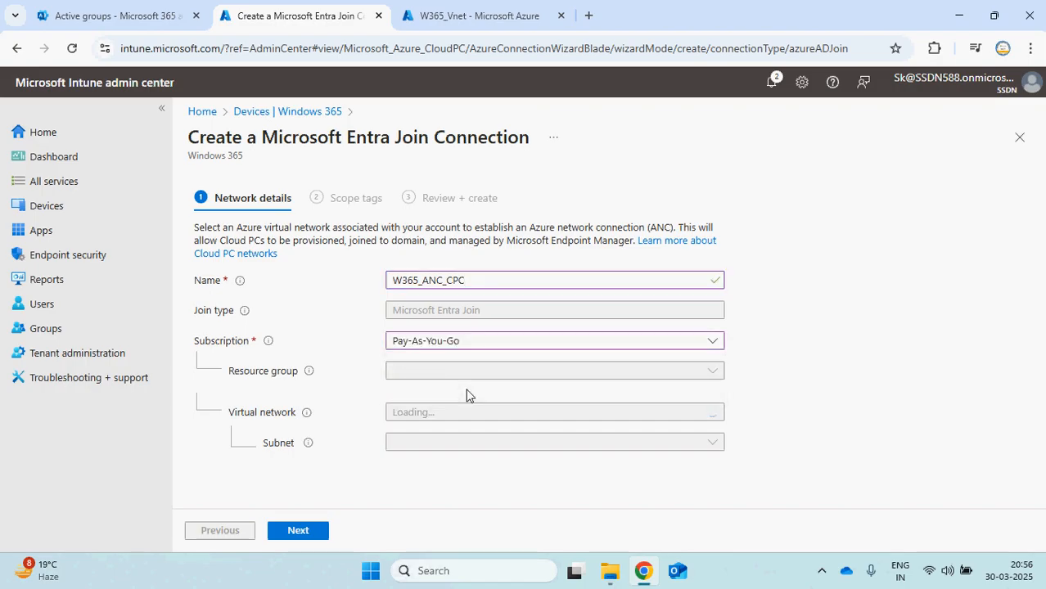
left_click(518, 377)
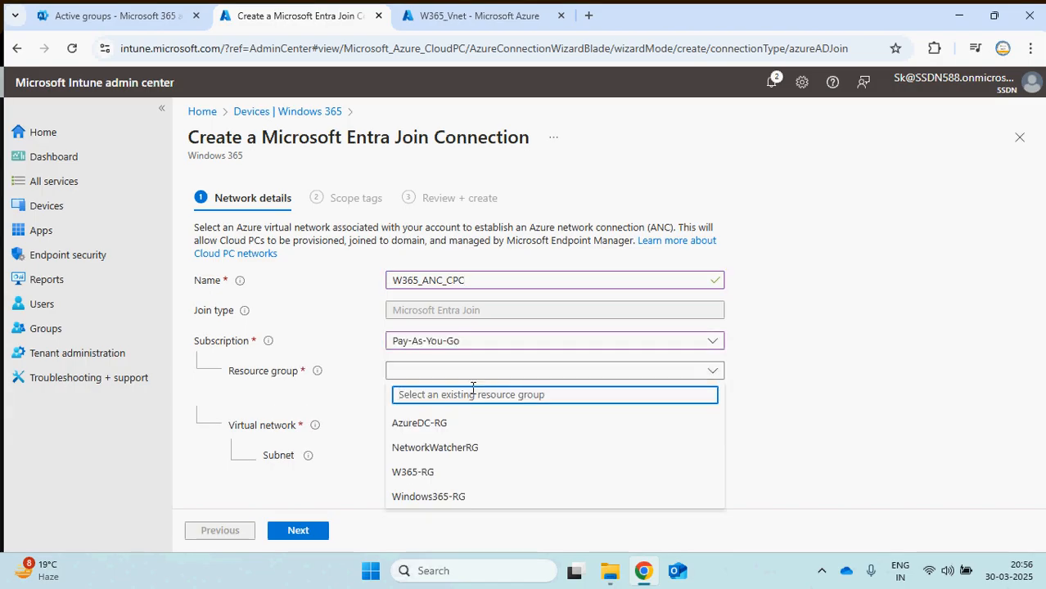
left_click(424, 473)
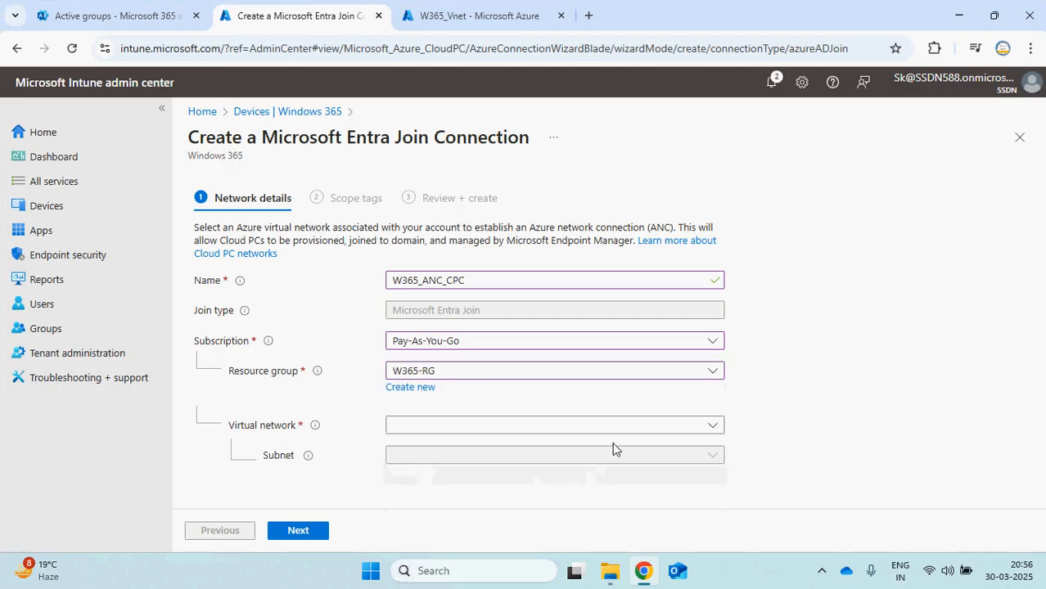
left_click(683, 427)
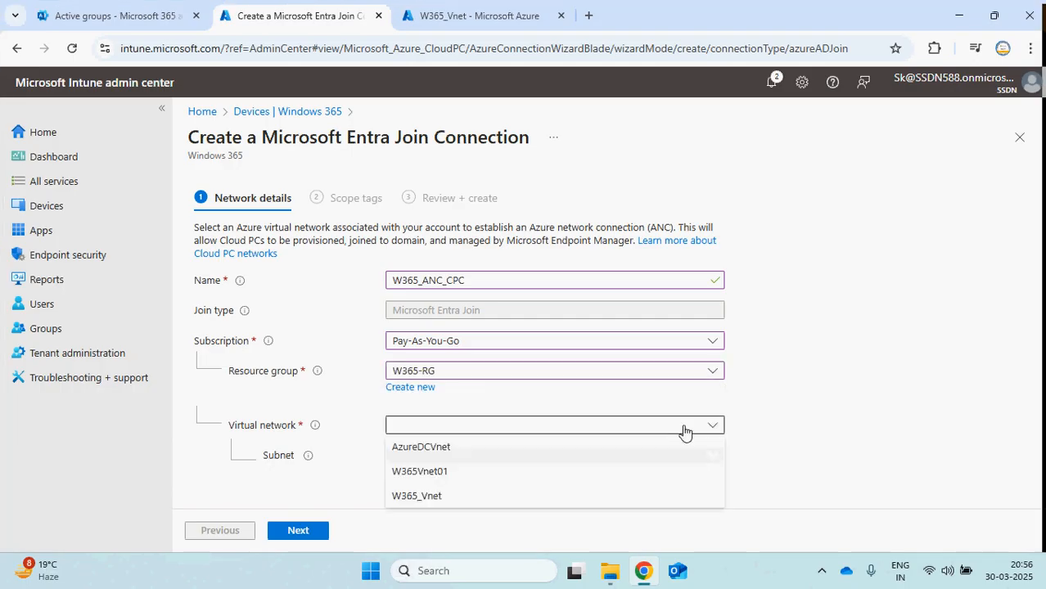
left_click(439, 497)
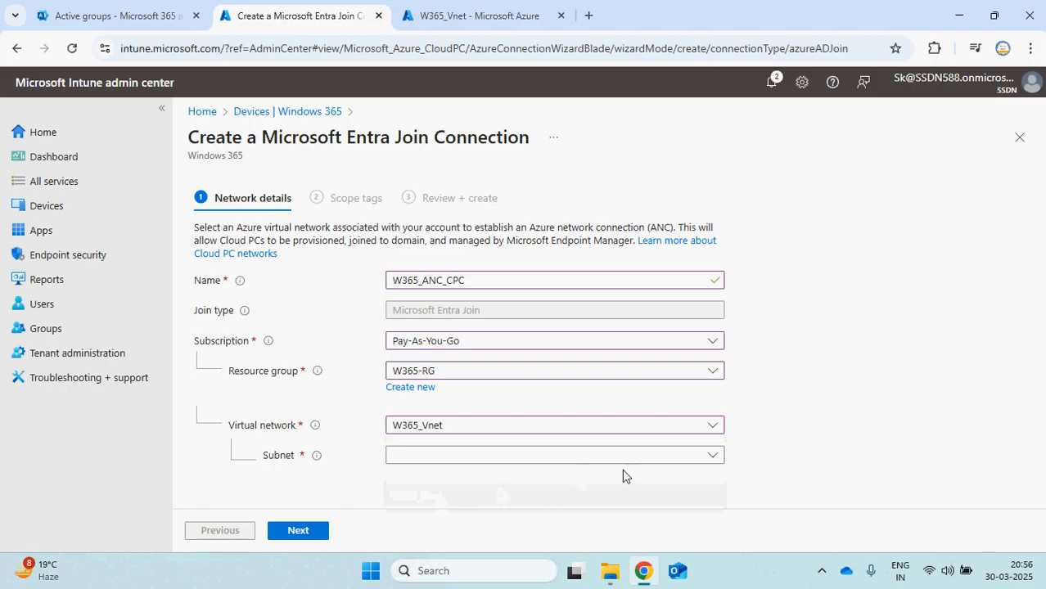
left_click(714, 457)
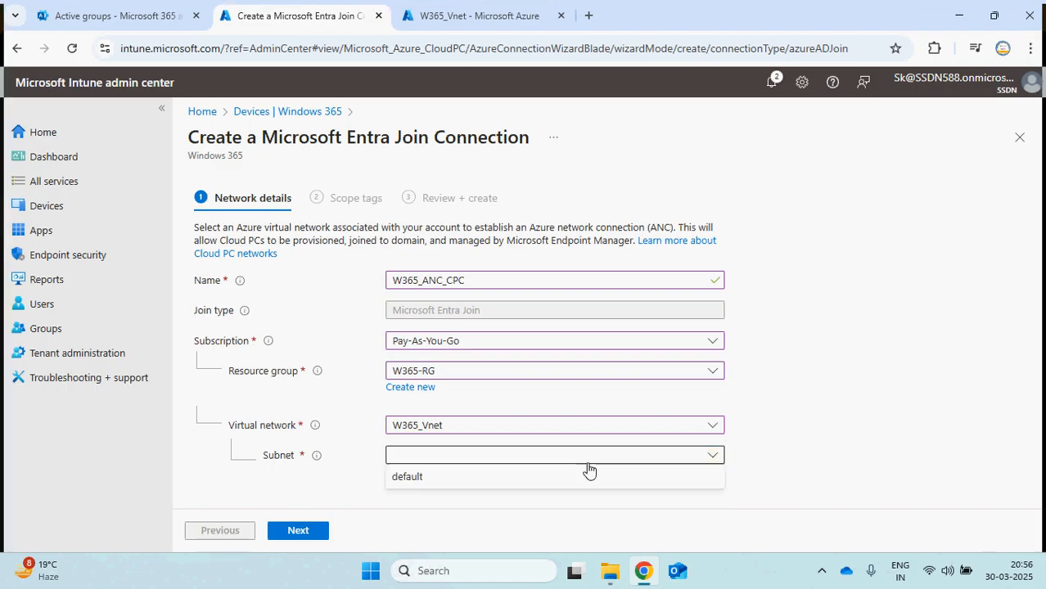
left_click(547, 480)
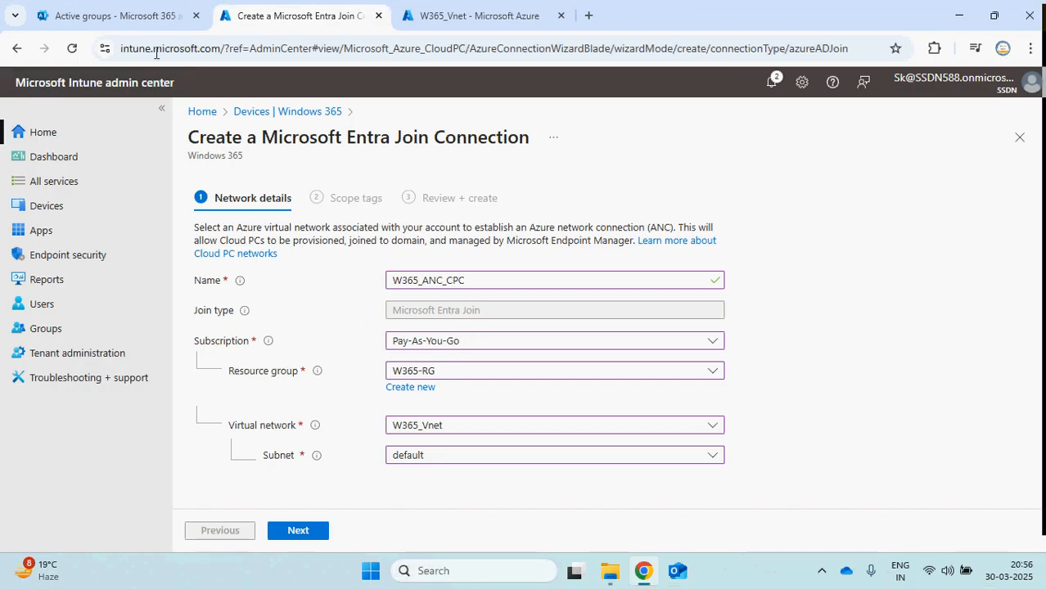
Step: Switch to the Azure portal and examine the role assignments in the Pay-As-You-Go subscription's access control
left_click(434, 18)
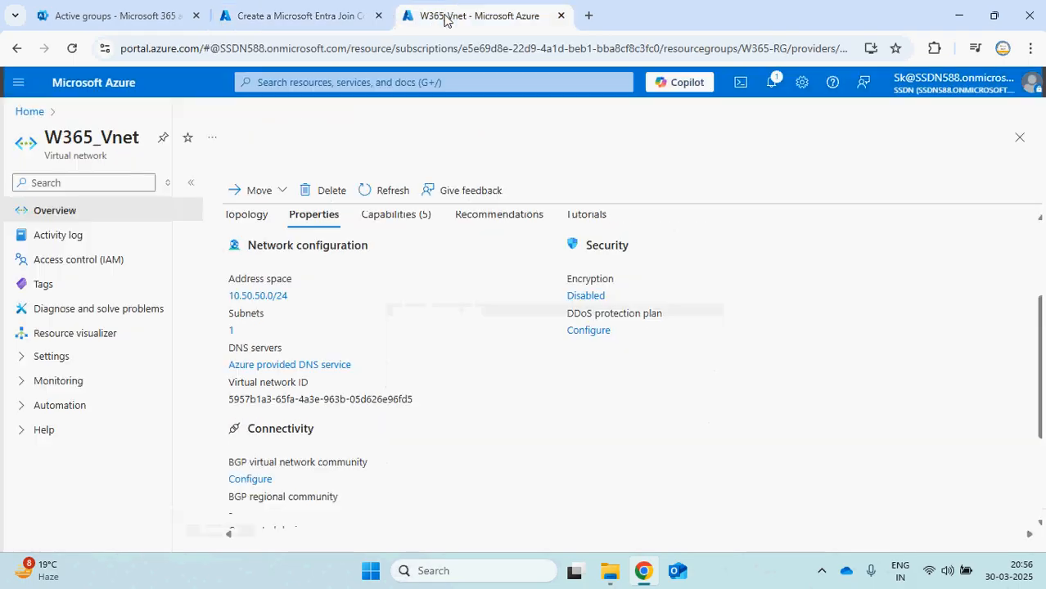
left_click(24, 112)
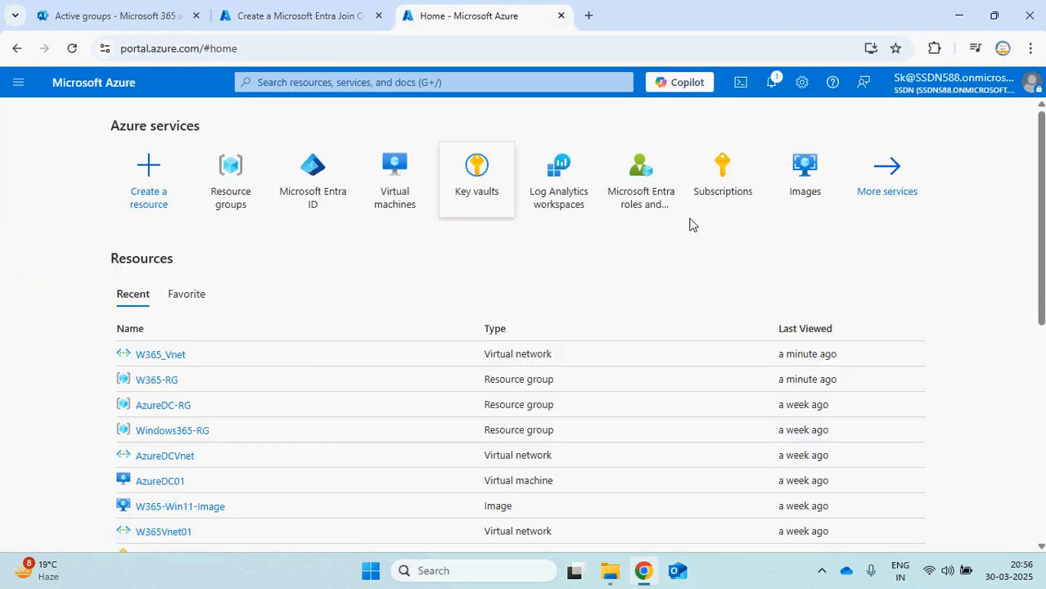
left_click(725, 186)
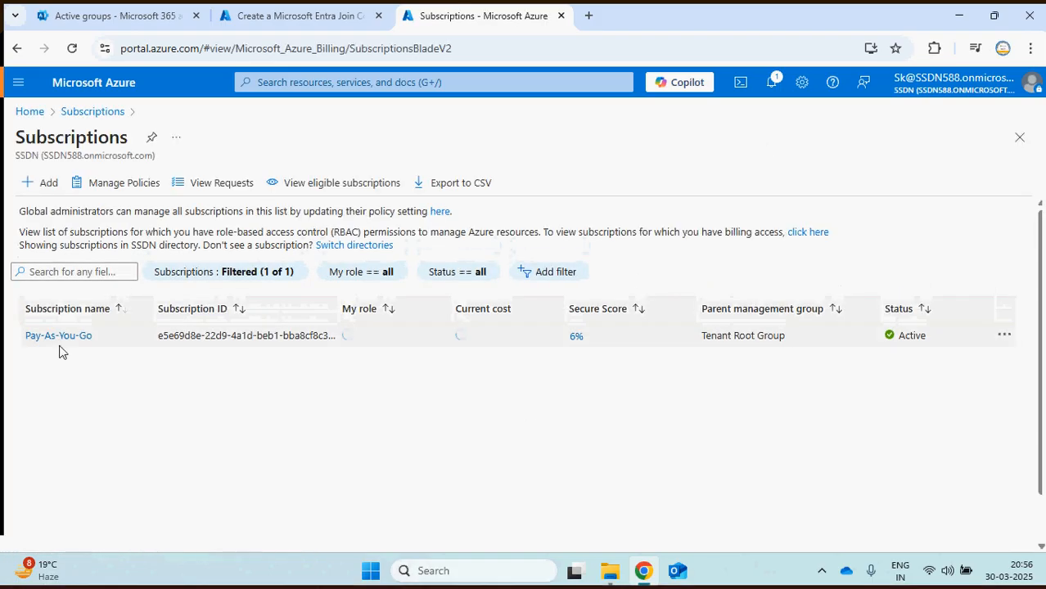
left_click(62, 336)
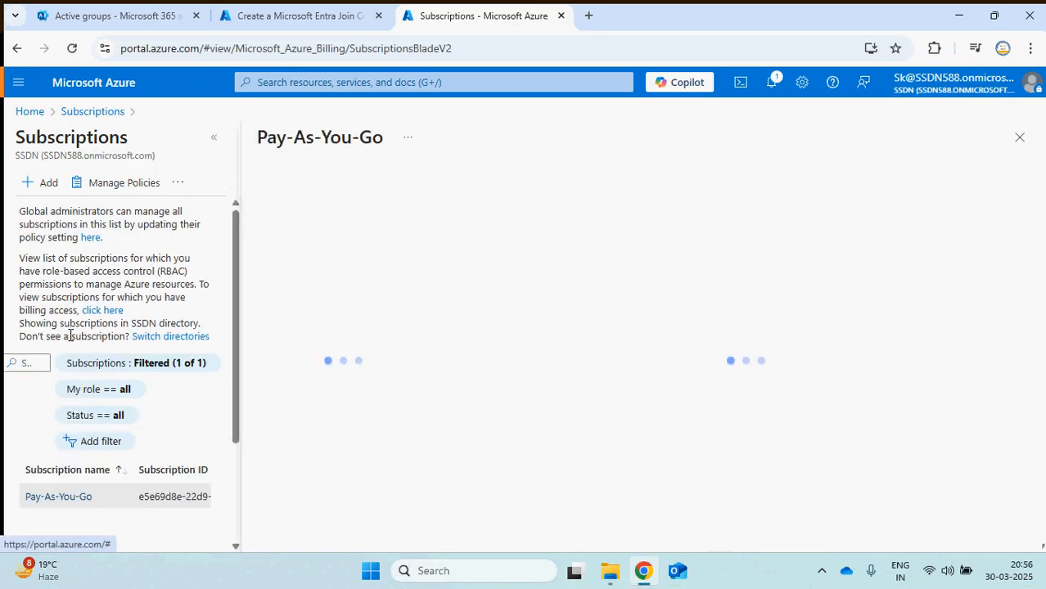
left_click(336, 260)
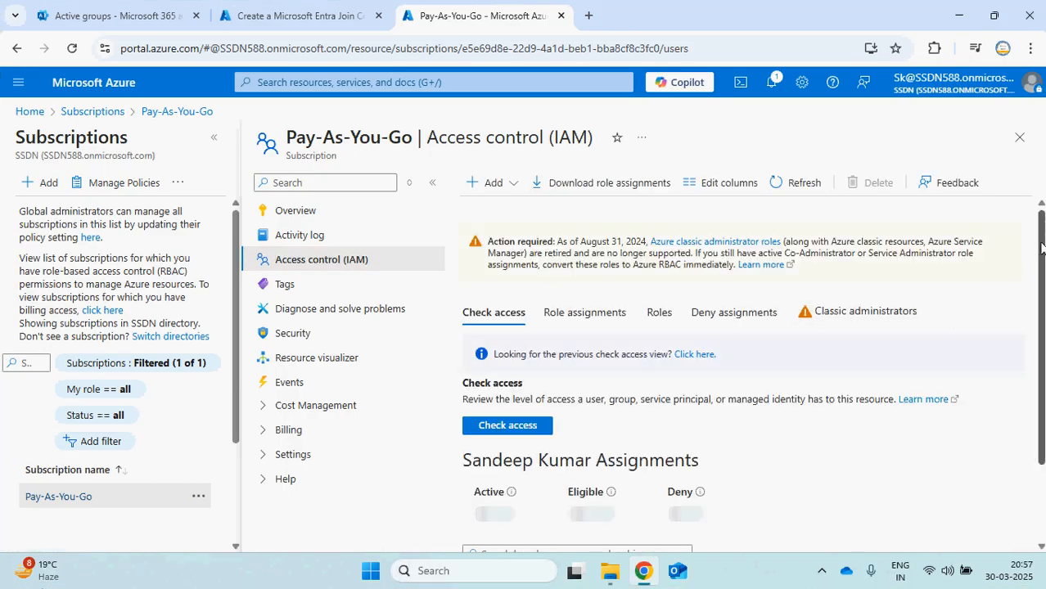
scroll(1039, 262, "down", 2)
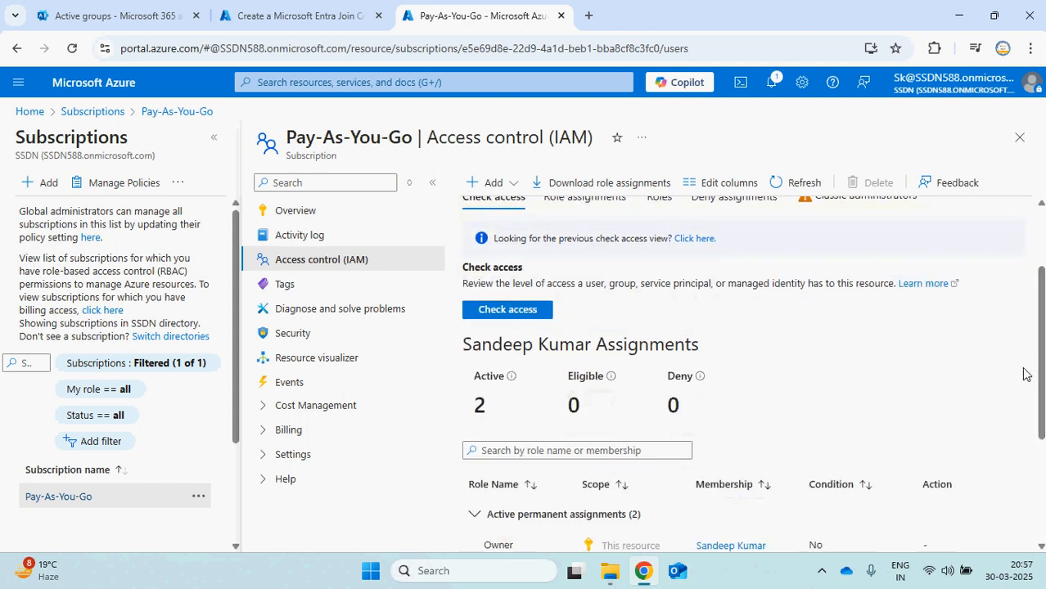
left_click_drag(1039, 324, 1017, 429)
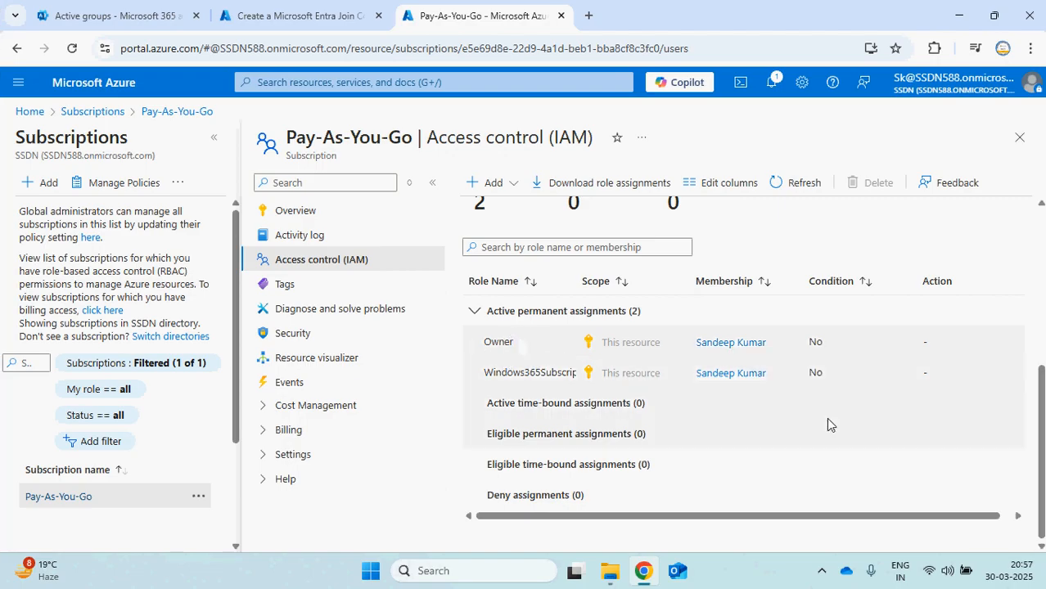
left_click_drag(1043, 467, 1043, 413)
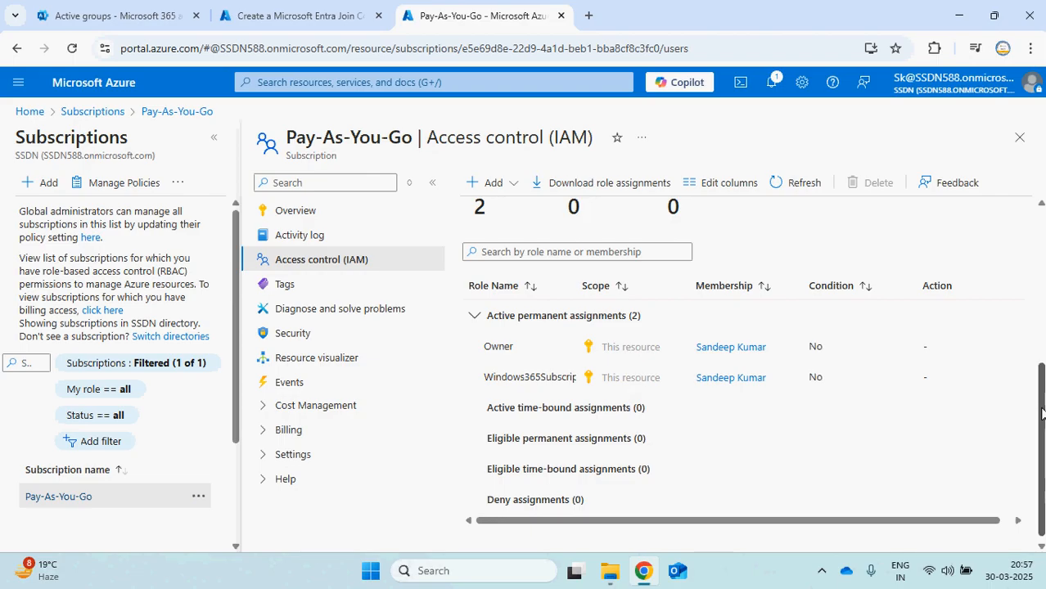
Step: Open the W365-RG resource group's access control and examine its active role assignments
left_click(109, 117)
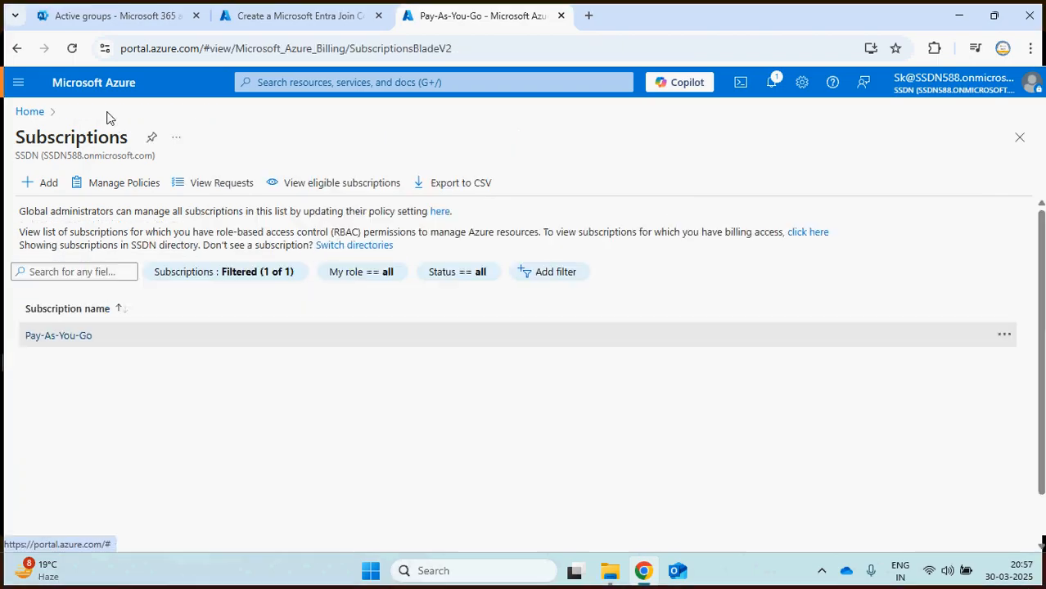
left_click(34, 120)
left_click(339, 184)
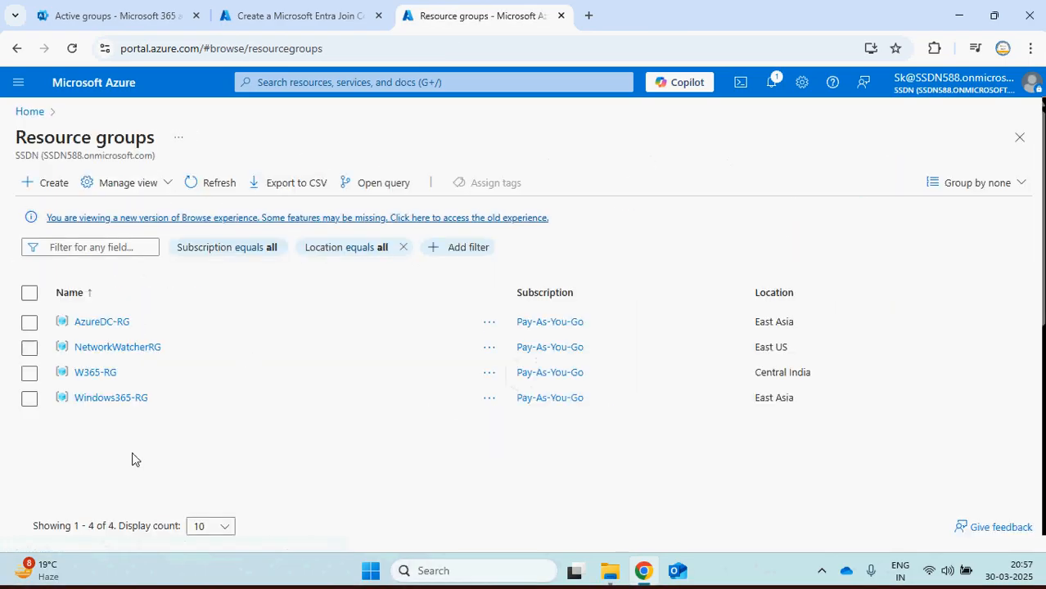
left_click(95, 375)
left_click(308, 266)
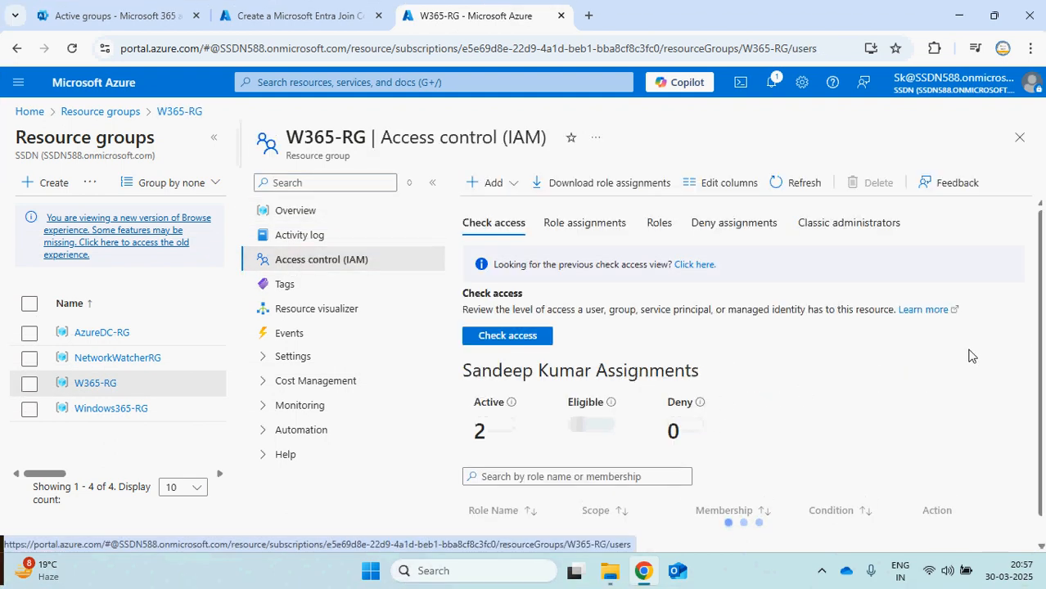
scroll(1041, 272, "down", 1)
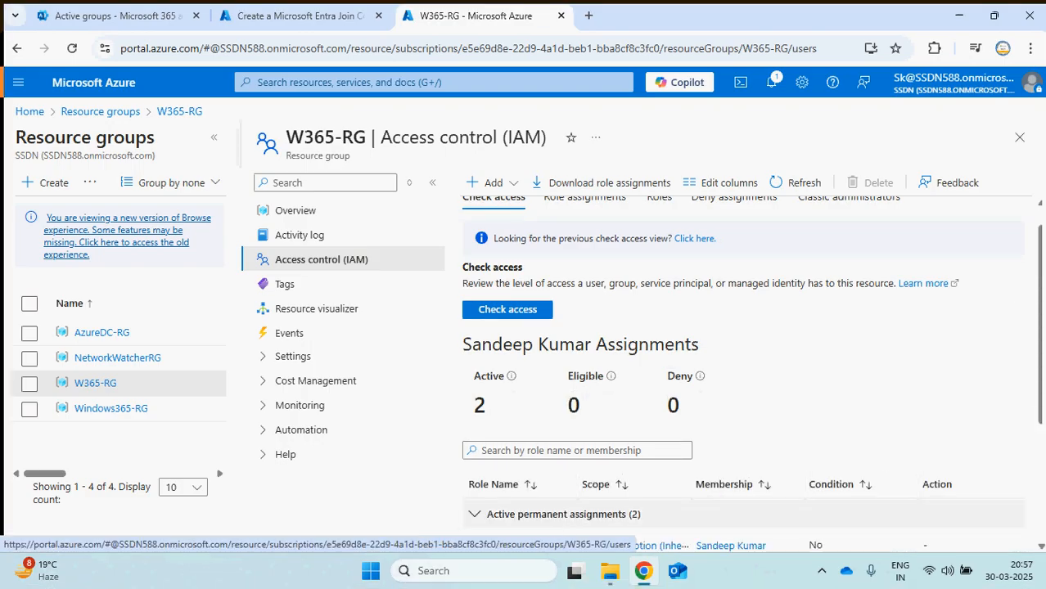
left_click_drag(1040, 311, 1041, 429)
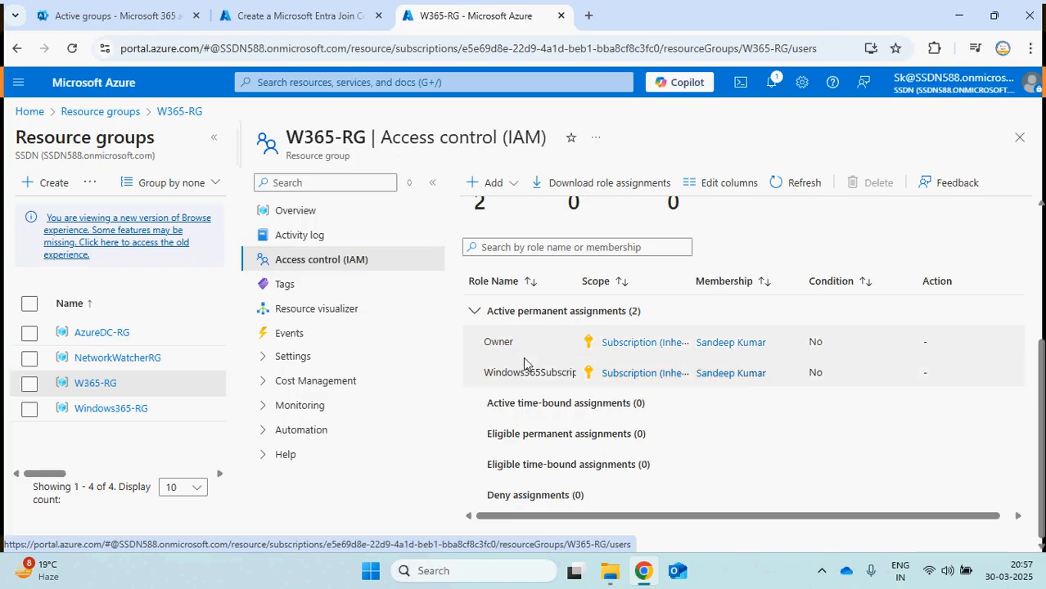
Step: Return to the Intune connection wizard, keep the Default scope tag, and read the permissions listed on the review page
left_click(302, 15)
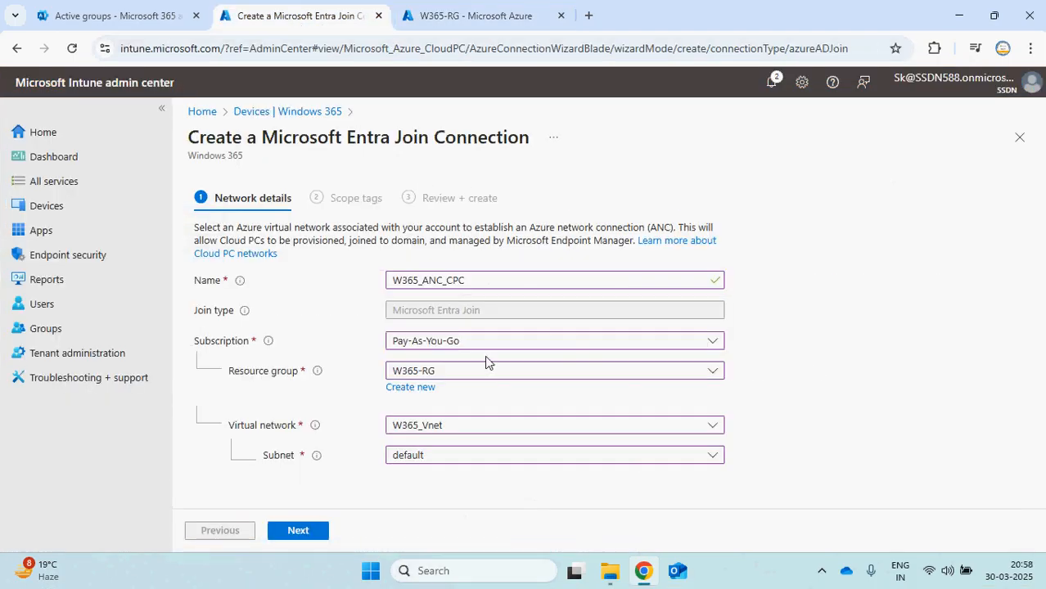
left_click(307, 531)
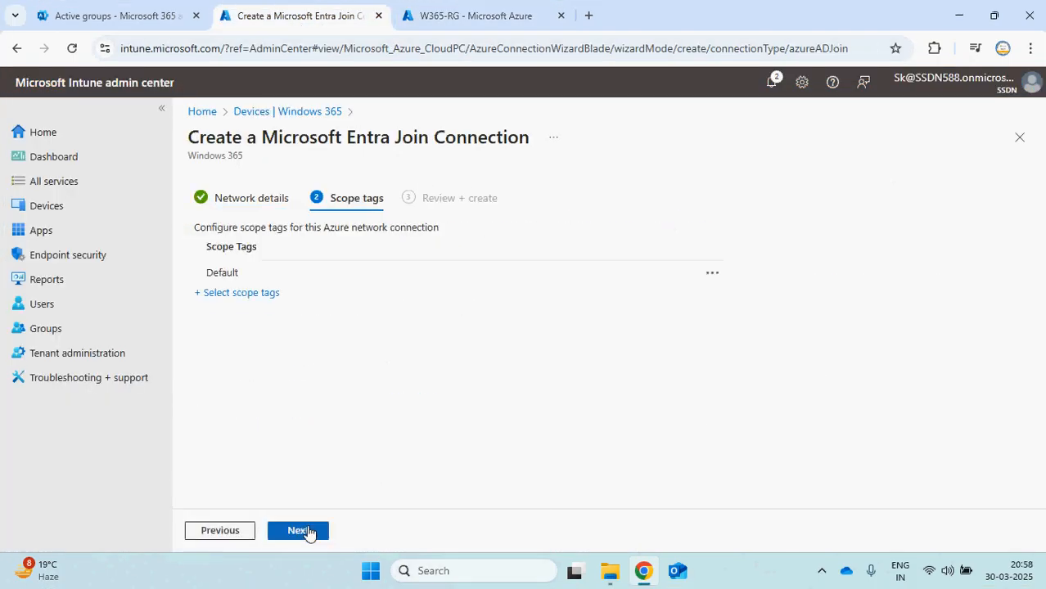
left_click(306, 531)
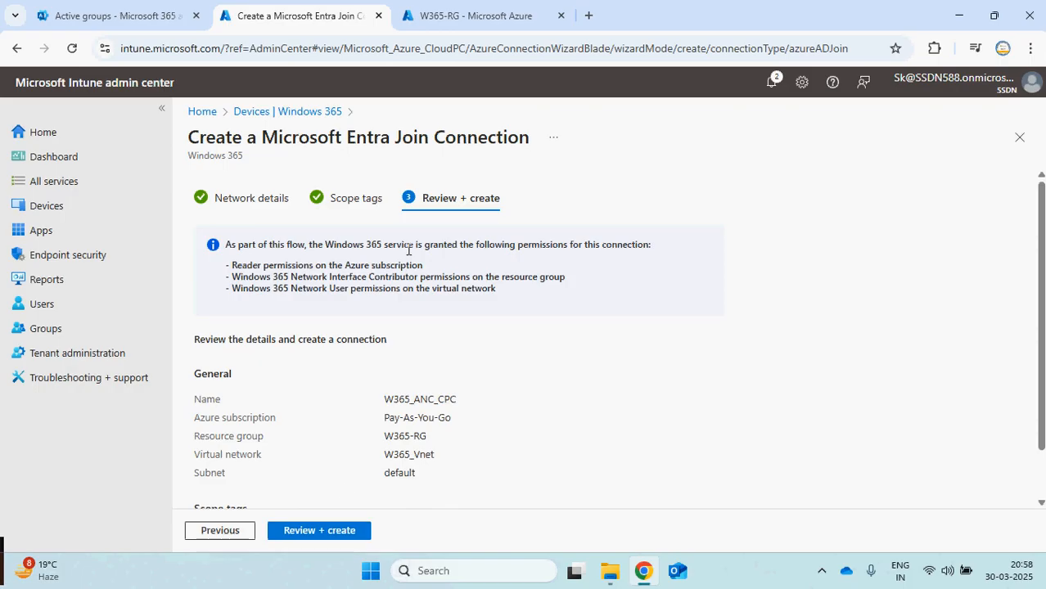
left_click_drag(234, 265, 423, 265)
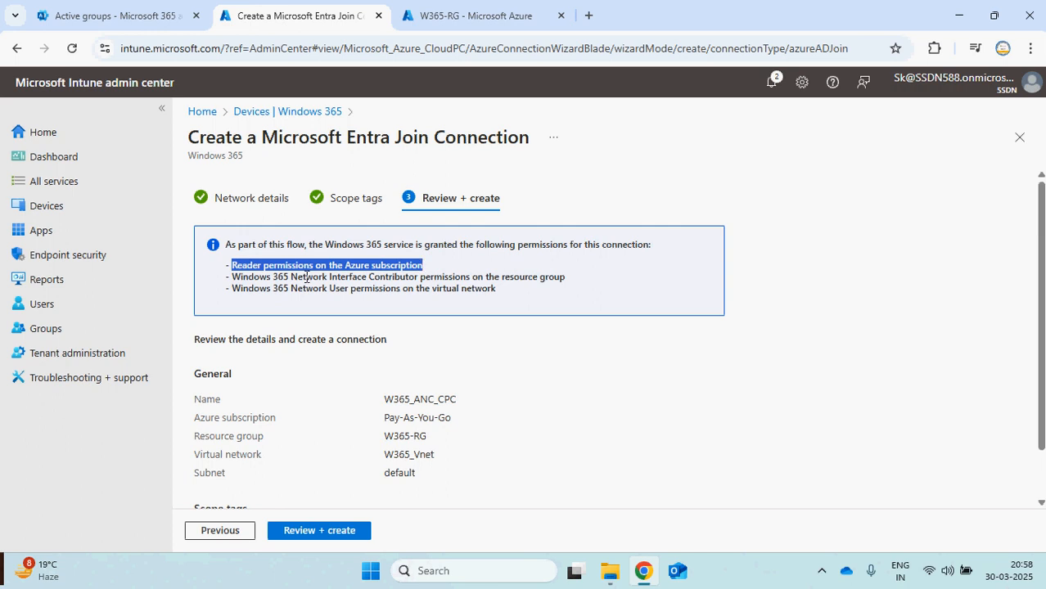
left_click_drag(248, 278, 406, 278)
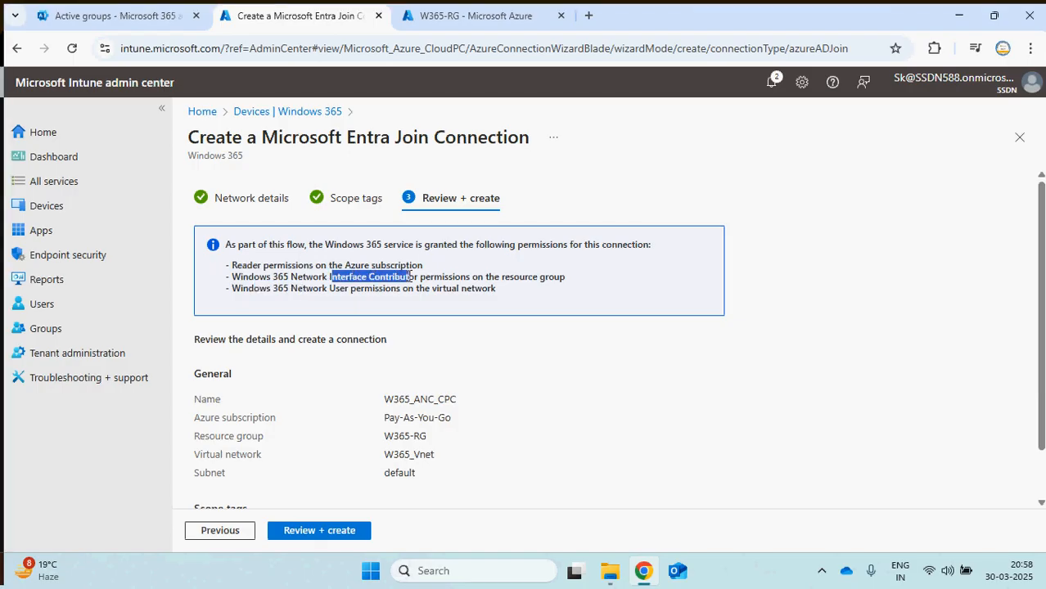
left_click_drag(330, 291, 401, 291)
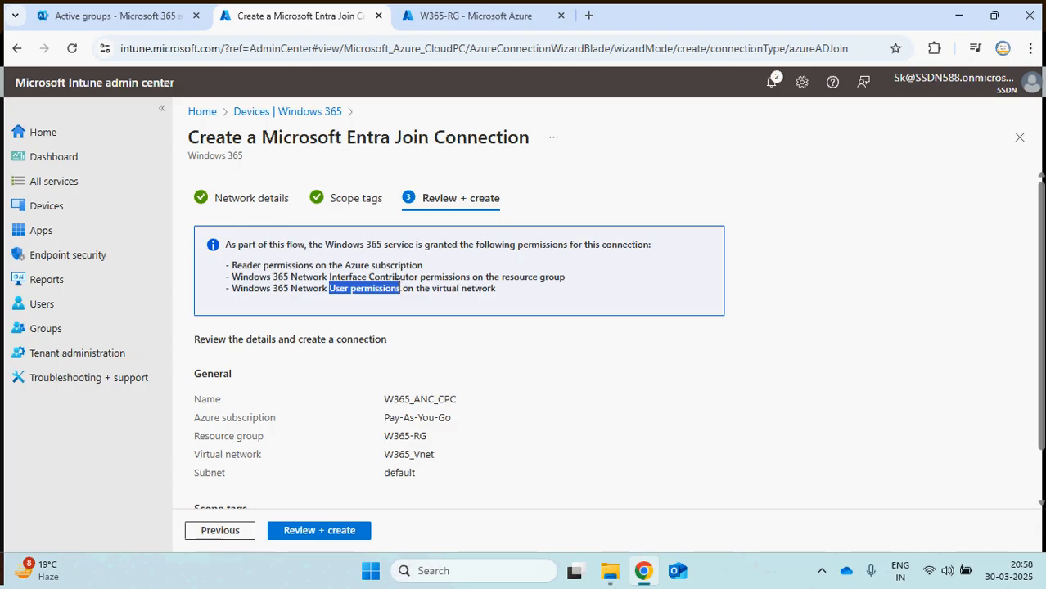
Step: Switch to the Azure portal and start a role assignment on W365-RG with the Windows 365 Network Interface Contributor role
left_click(467, 16)
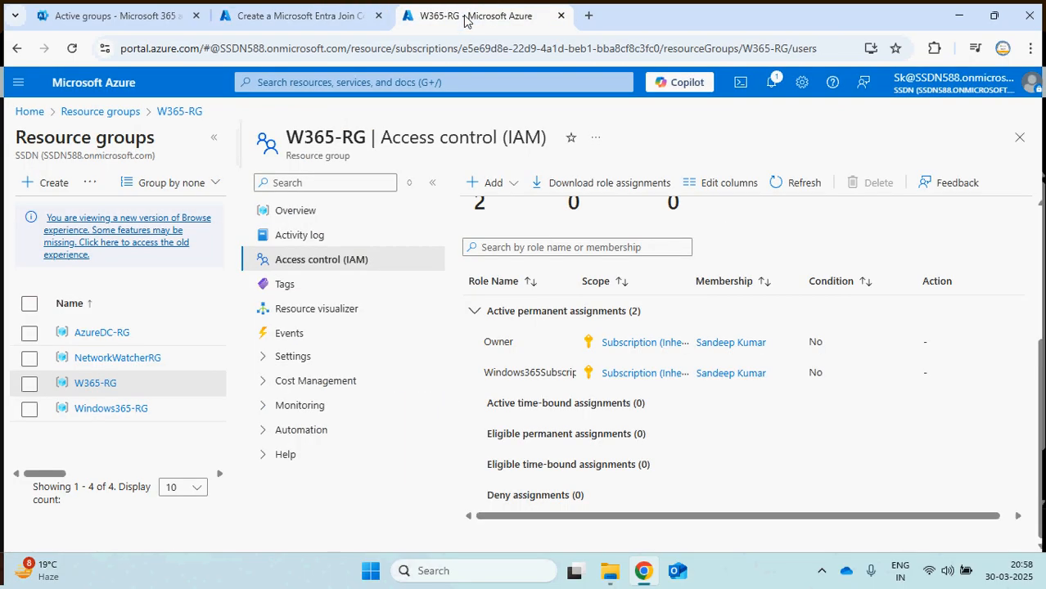
left_click(507, 183)
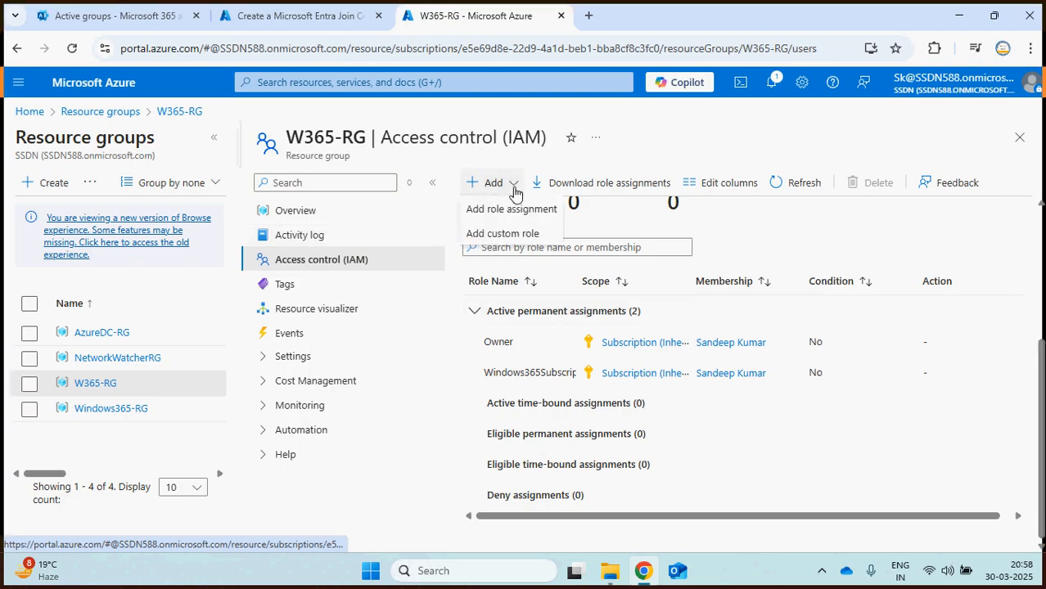
left_click(501, 211)
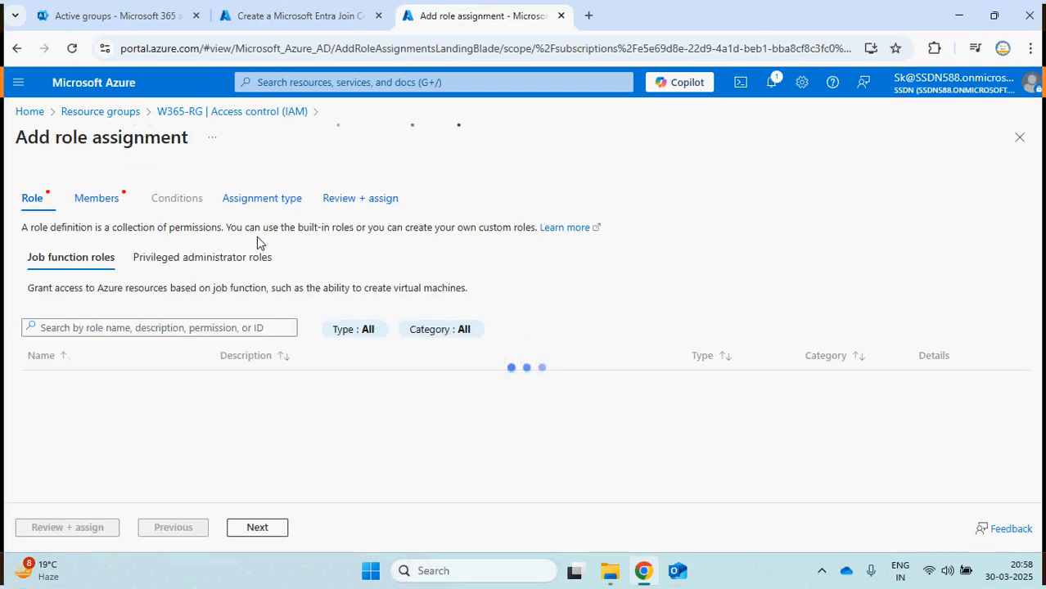
left_click(151, 329)
type("window")
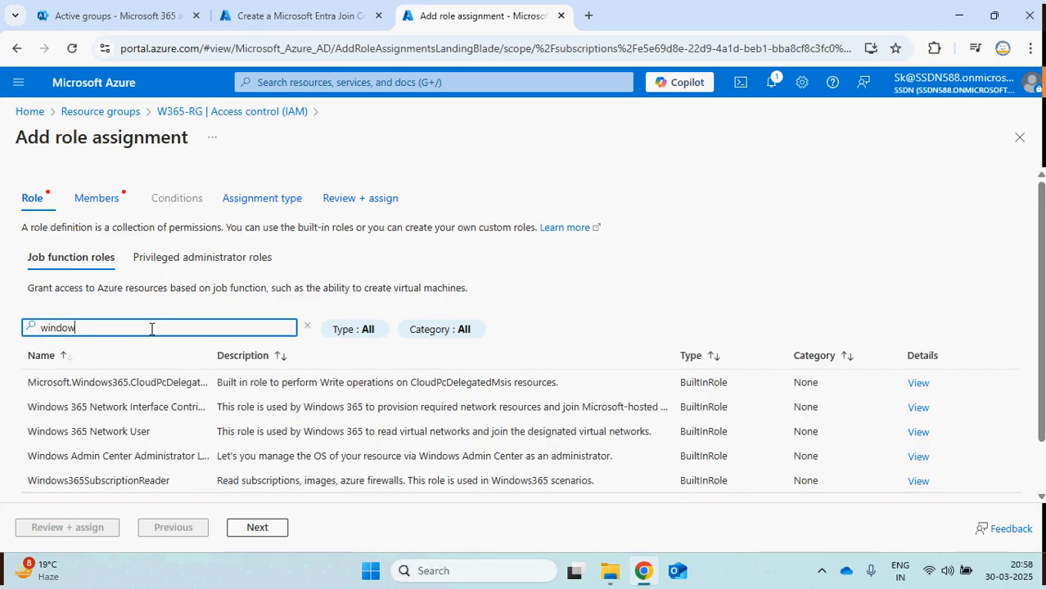
left_click(129, 406)
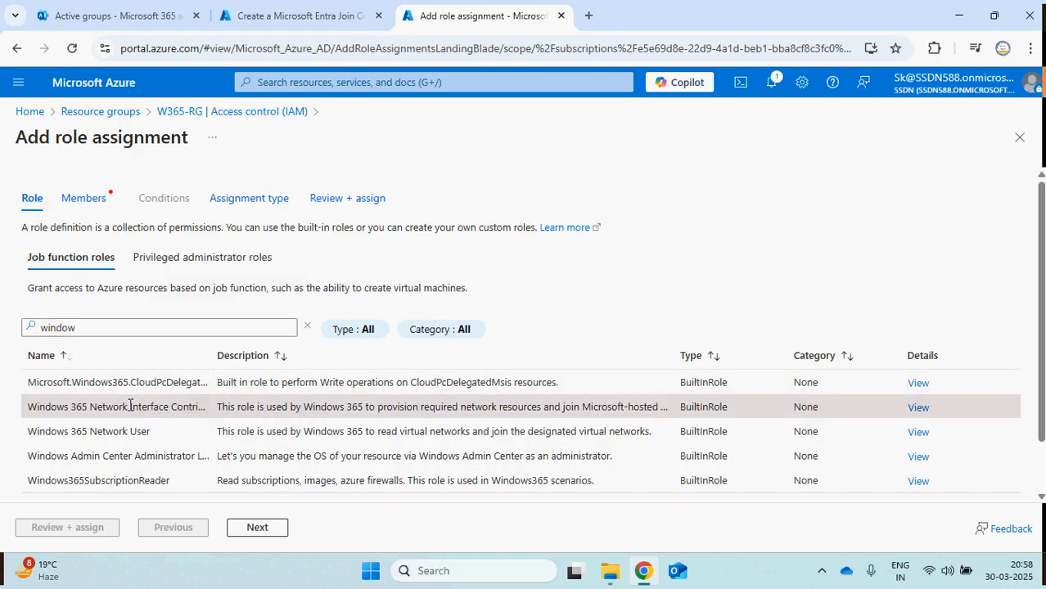
left_click(255, 527)
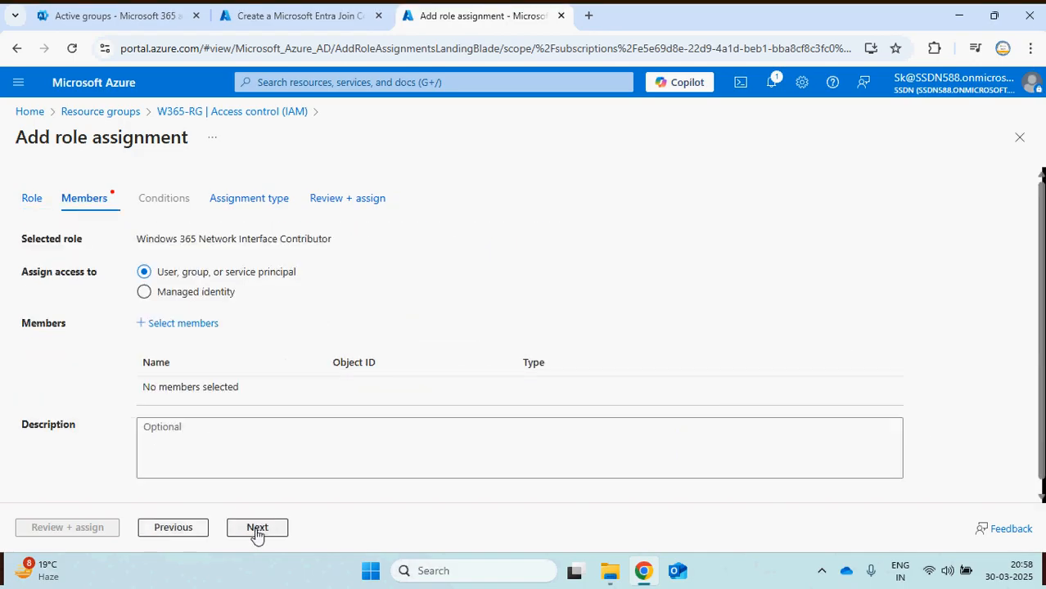
left_click(183, 294)
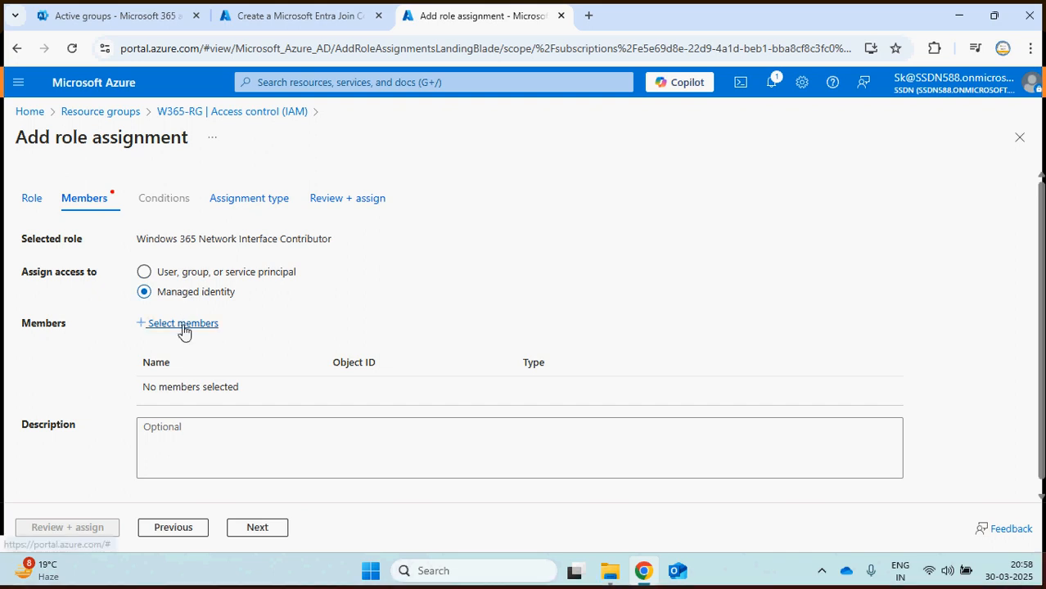
left_click(182, 324)
left_click(206, 280)
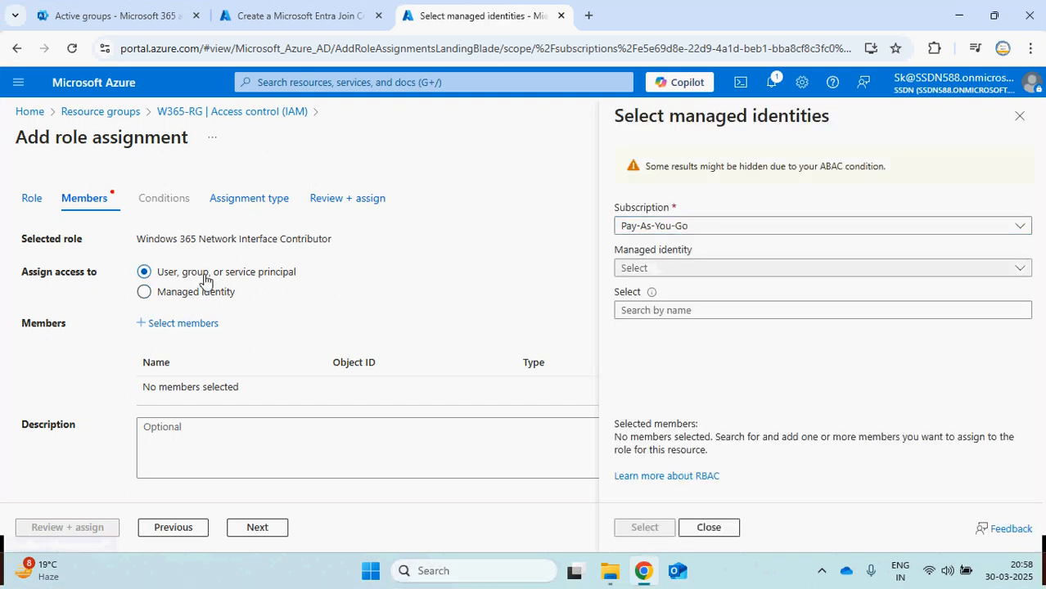
left_click(709, 528)
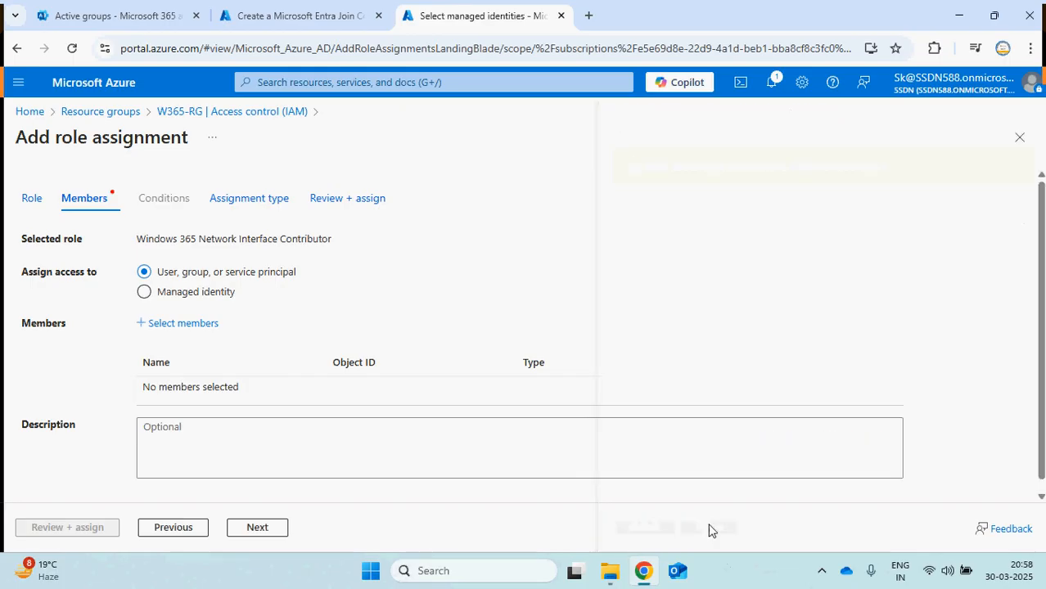
Step: Find the administrator's user account and add it as the member for the Windows 365 Network Interface Contributor role
left_click(190, 324)
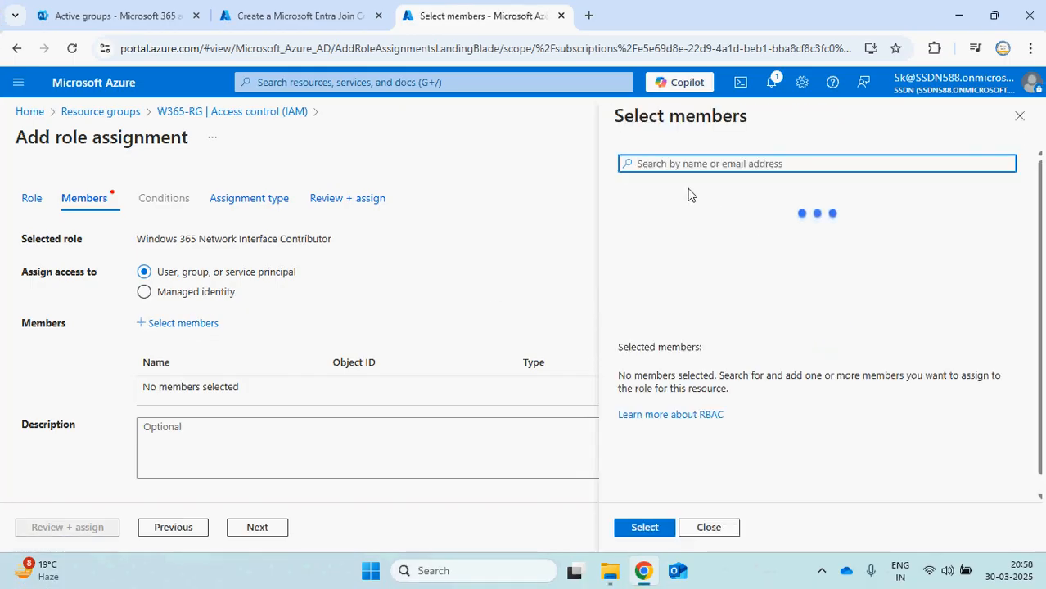
type("sandee")
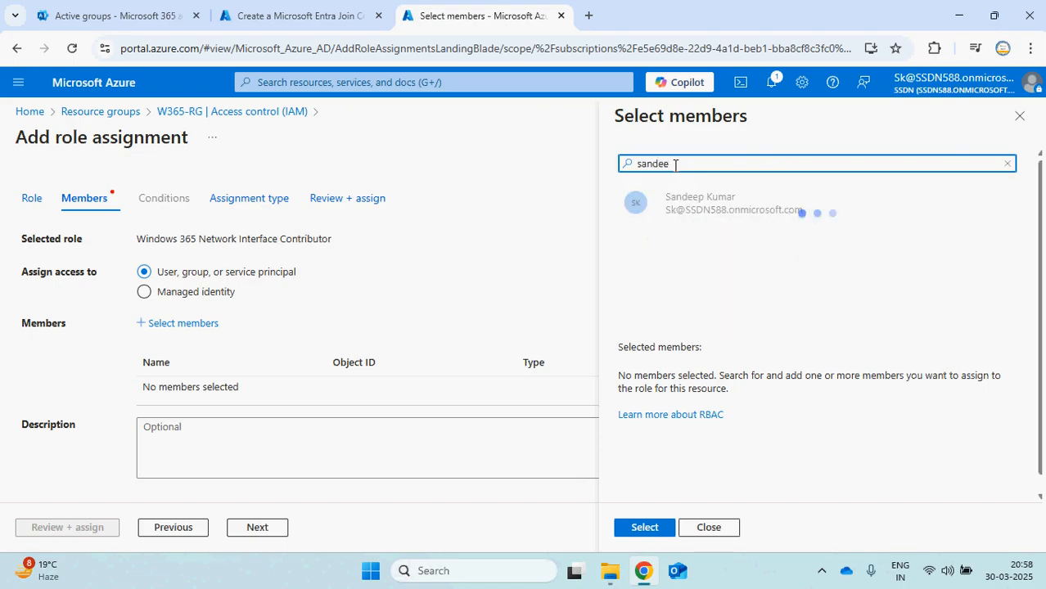
left_click(724, 209)
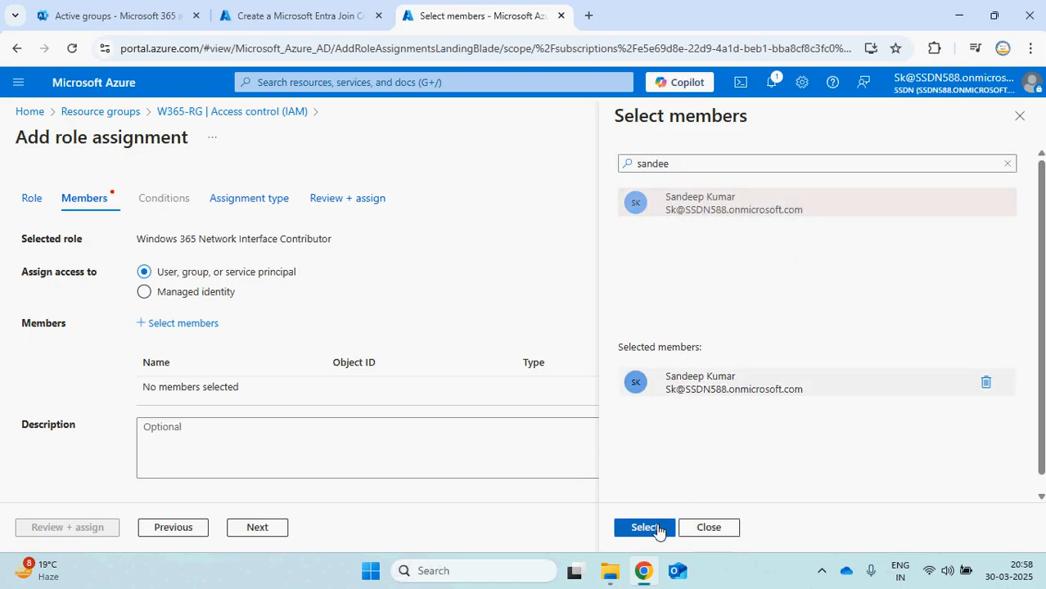
left_click(644, 527)
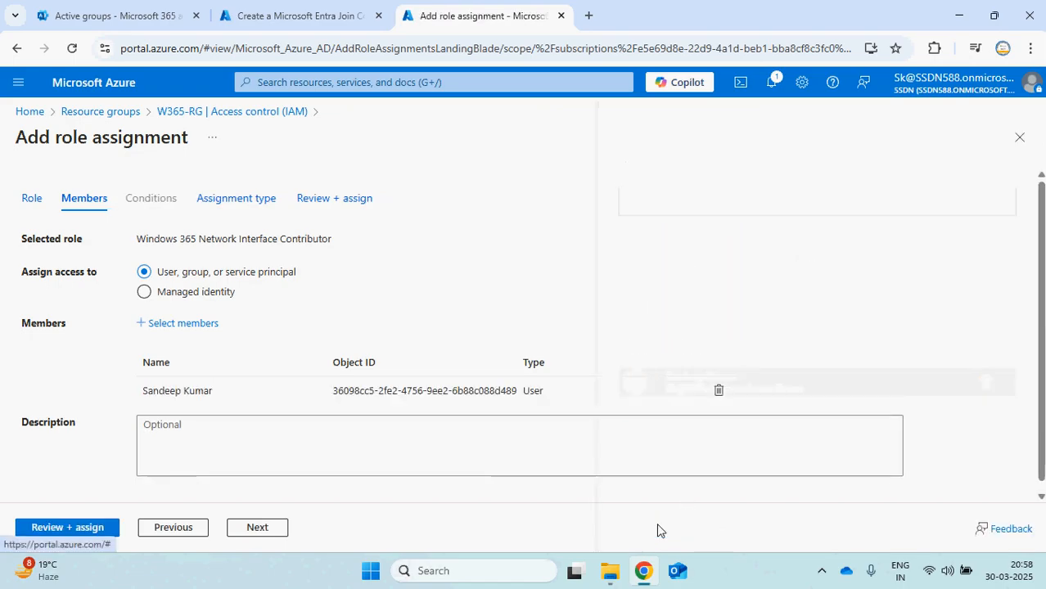
Step: Set the Network Interface Contributor assignment type to Active with Permanent duration, and assign the role
left_click(257, 528)
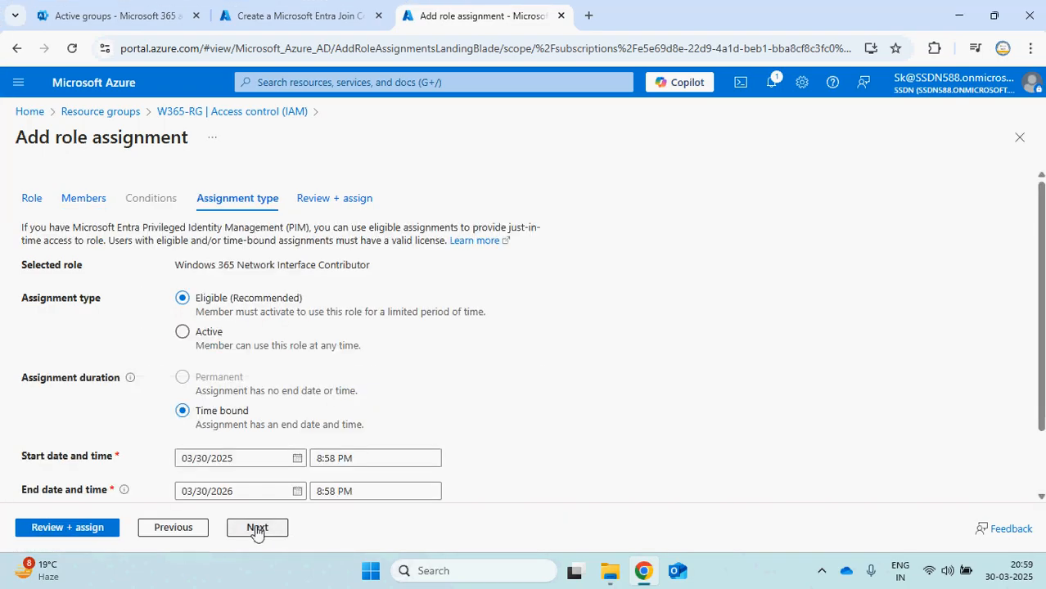
left_click(181, 331)
left_click(182, 377)
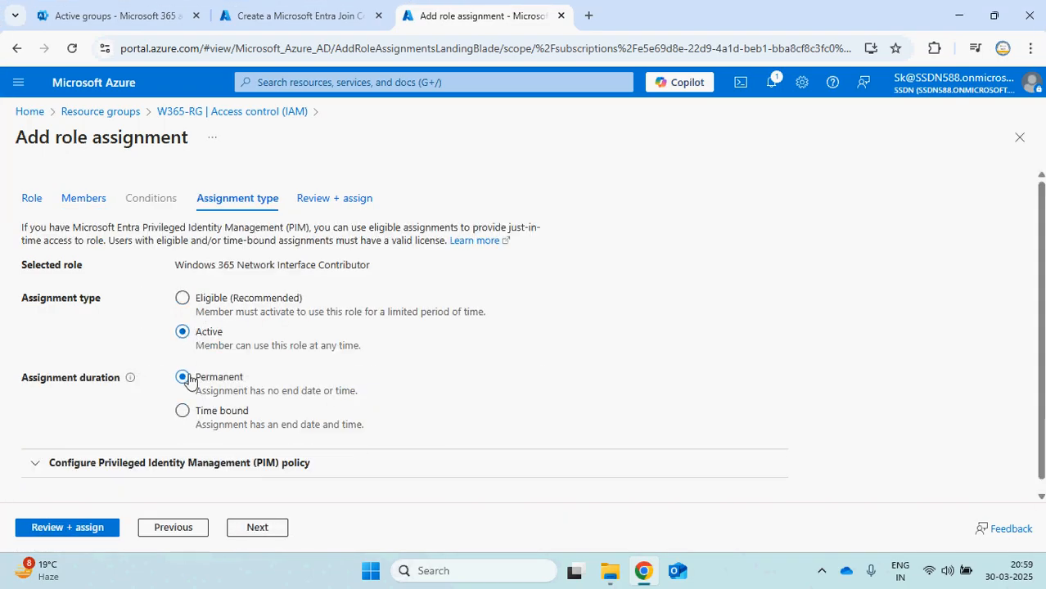
left_click(256, 528)
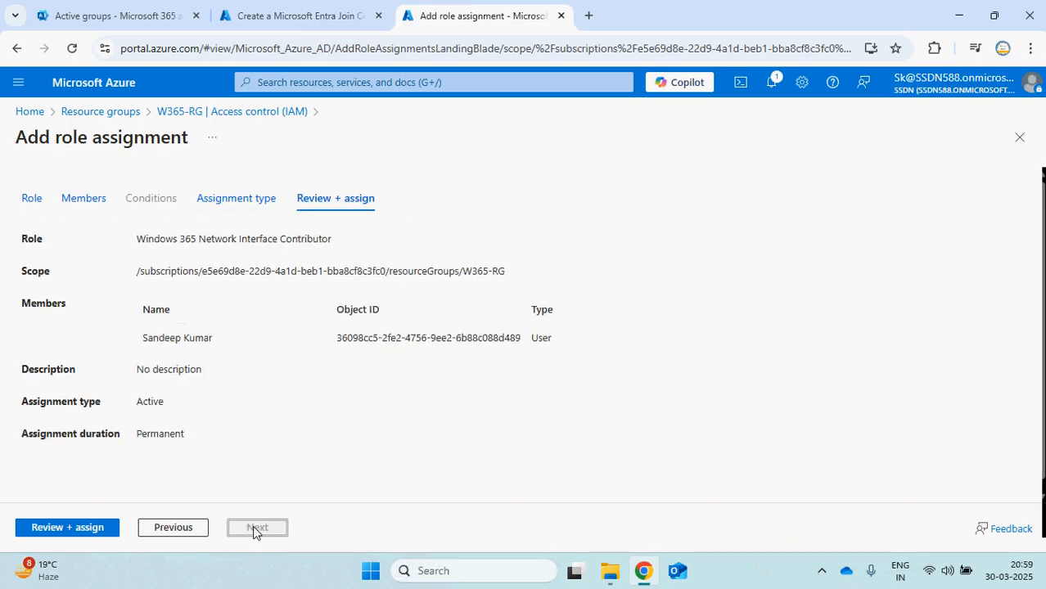
left_click(67, 527)
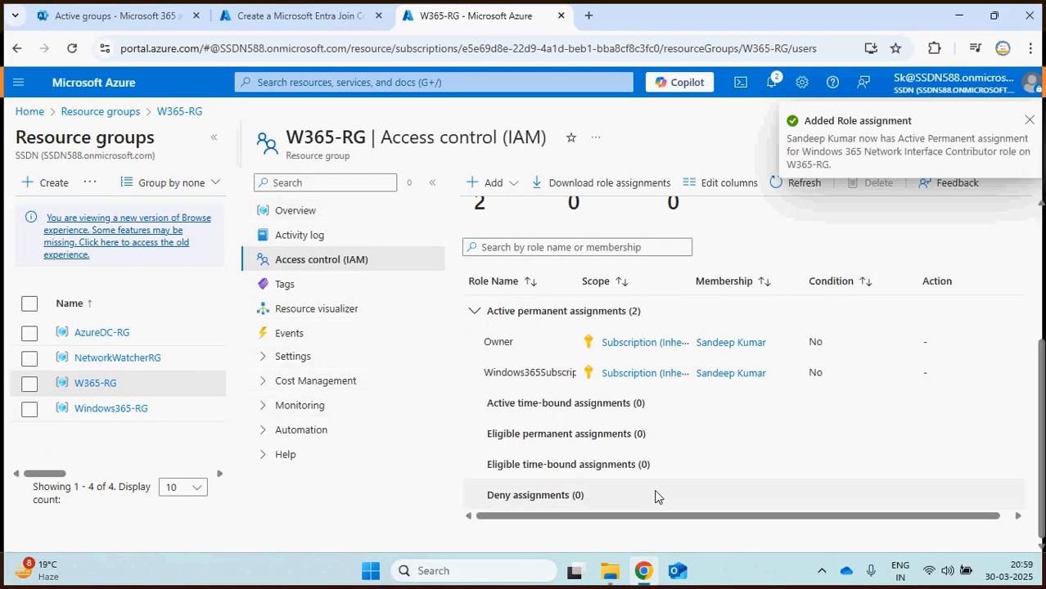
Step: Start another role assignment on W365-RG, search the roles for "windows 36", and choose Windows 365 Network User
left_click(513, 187)
left_click(507, 213)
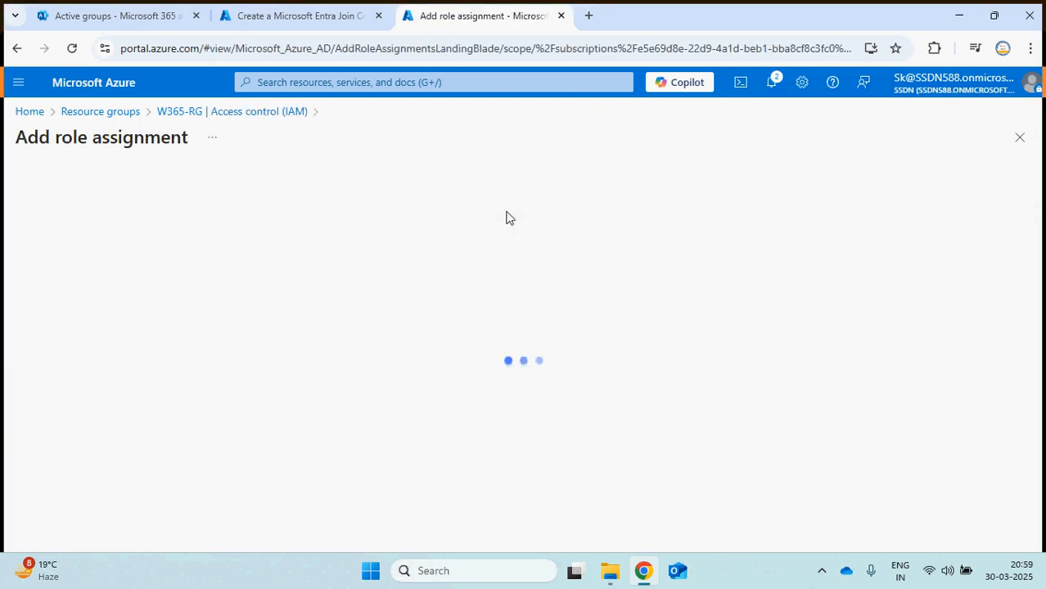
left_click(109, 324)
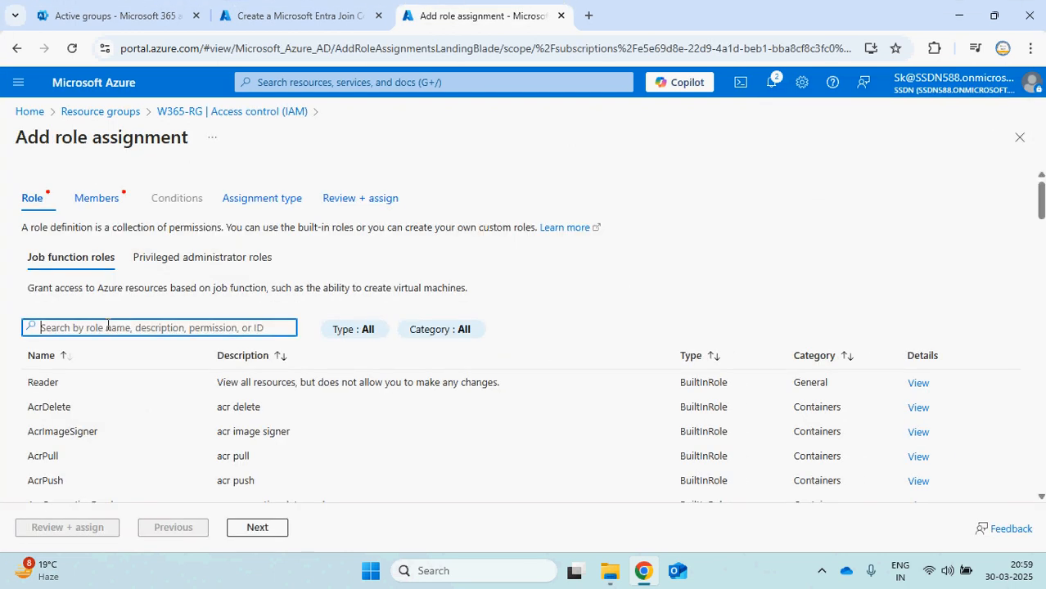
type("windows ")
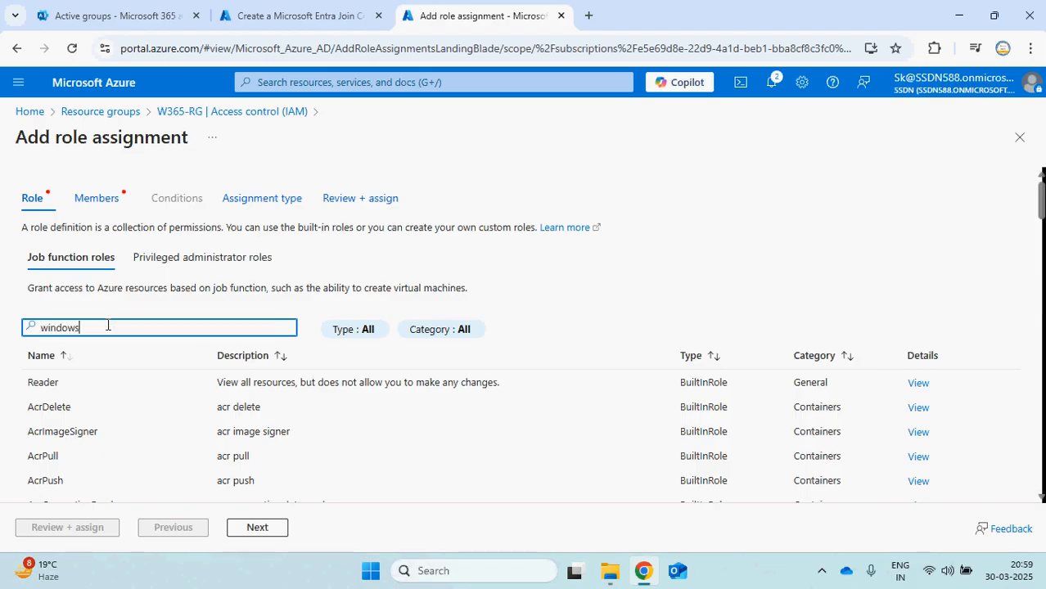
type("3")
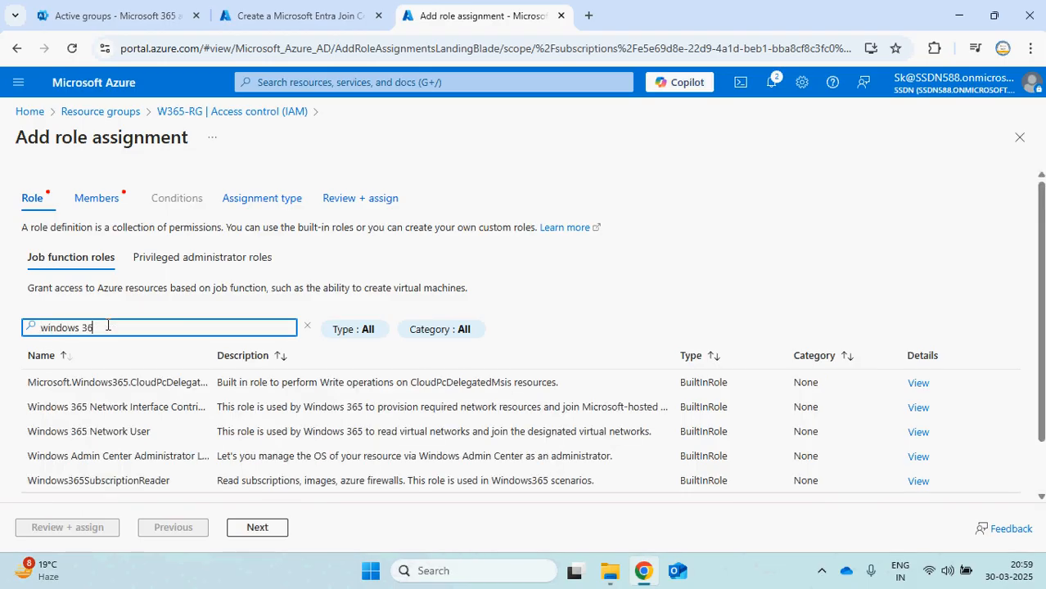
type("6")
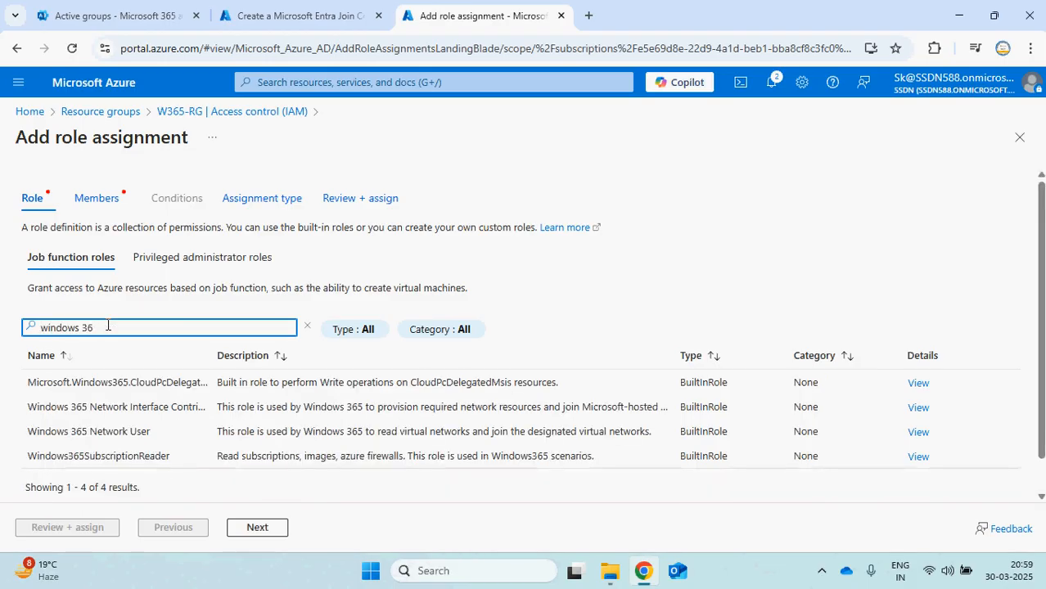
left_click(122, 425)
left_click(257, 527)
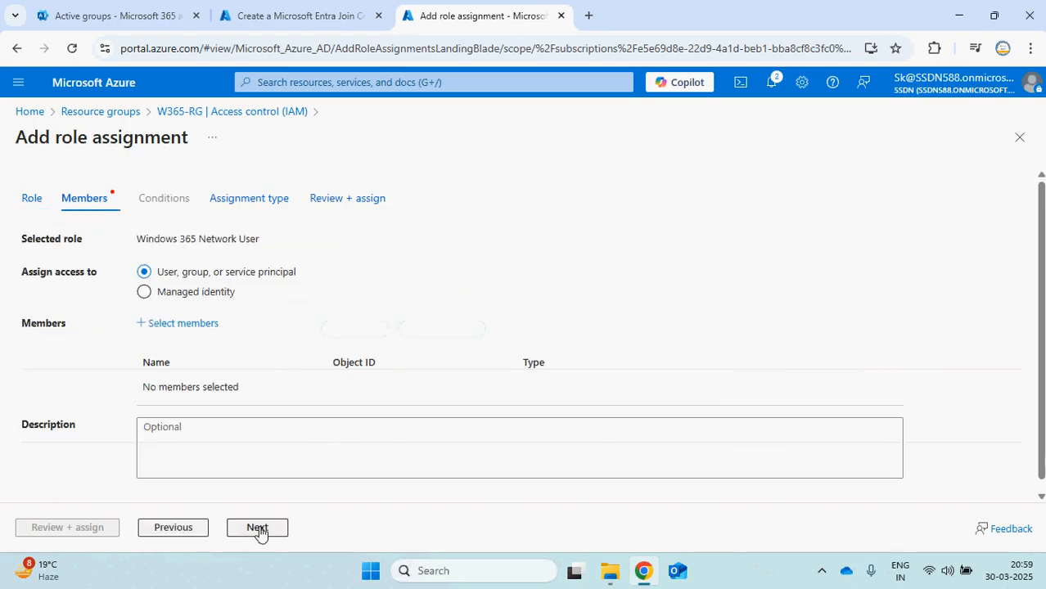
Step: Find the administrator's user account and add it as the member for the Windows 365 Network User role
left_click(180, 323)
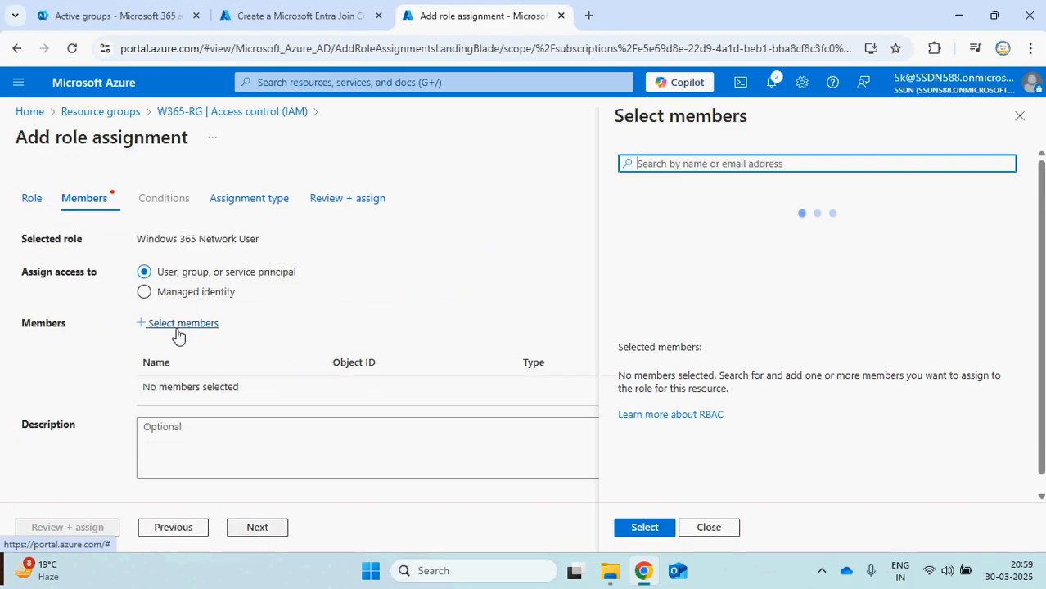
type("sandeep")
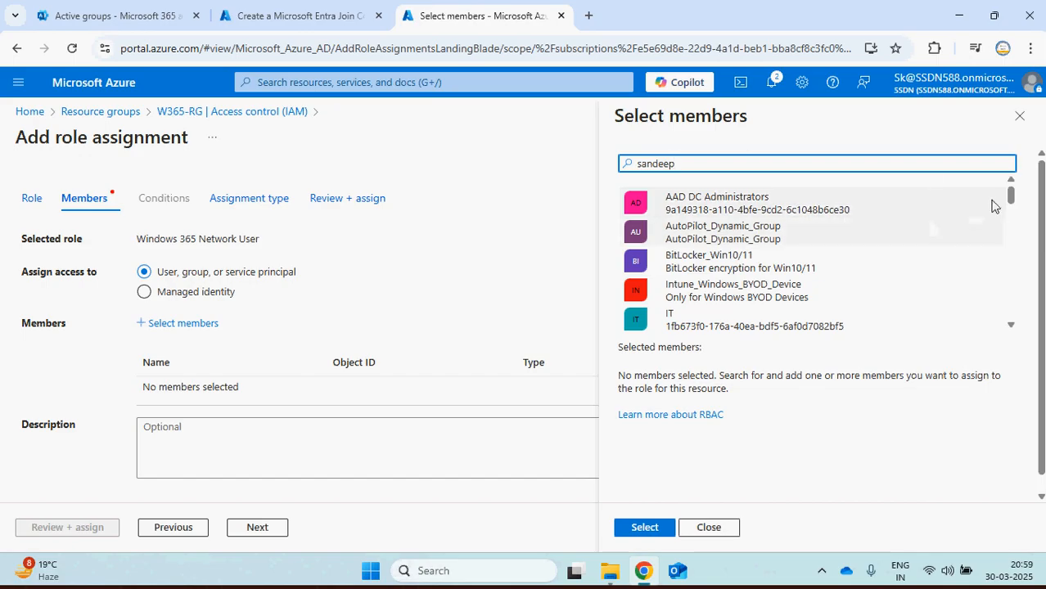
mouse_move(1010, 197)
left_mouse_down()
mouse_move(1019, 234)
mouse_move(1015, 196)
left_mouse_up()
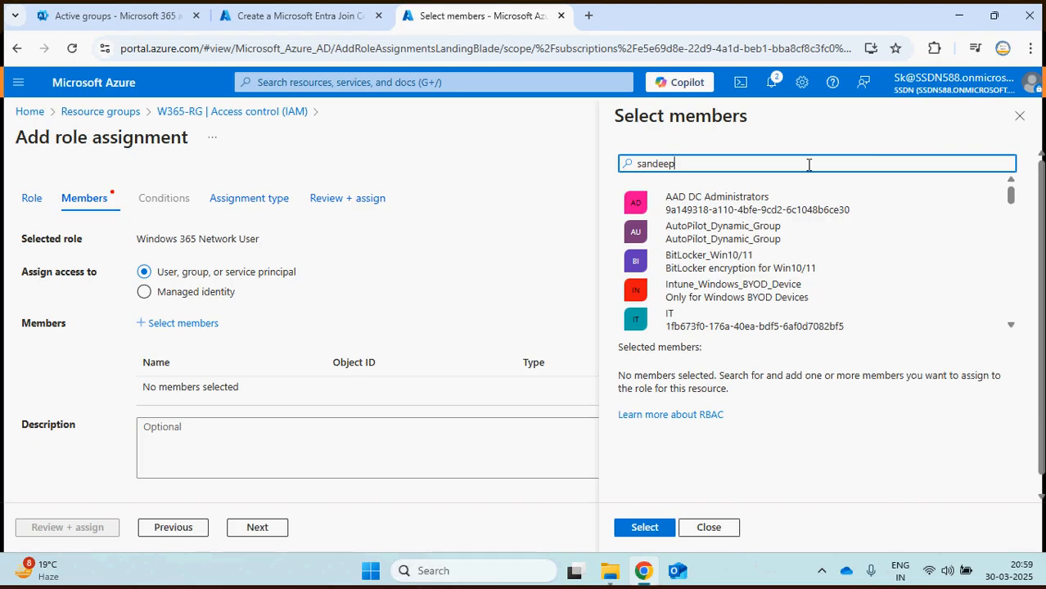
left_click(628, 169)
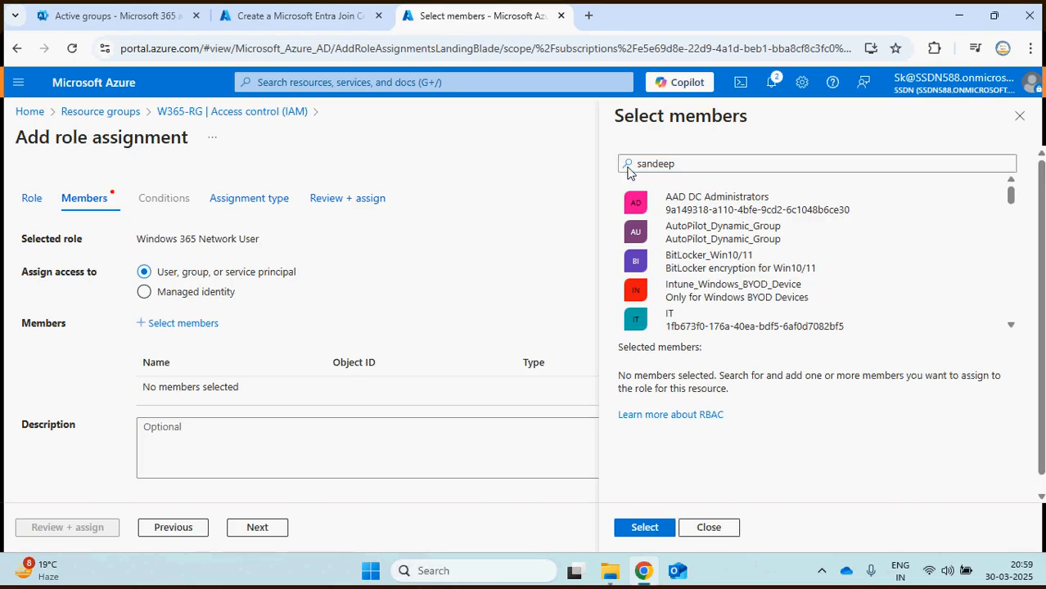
left_click_drag(719, 169, 623, 167)
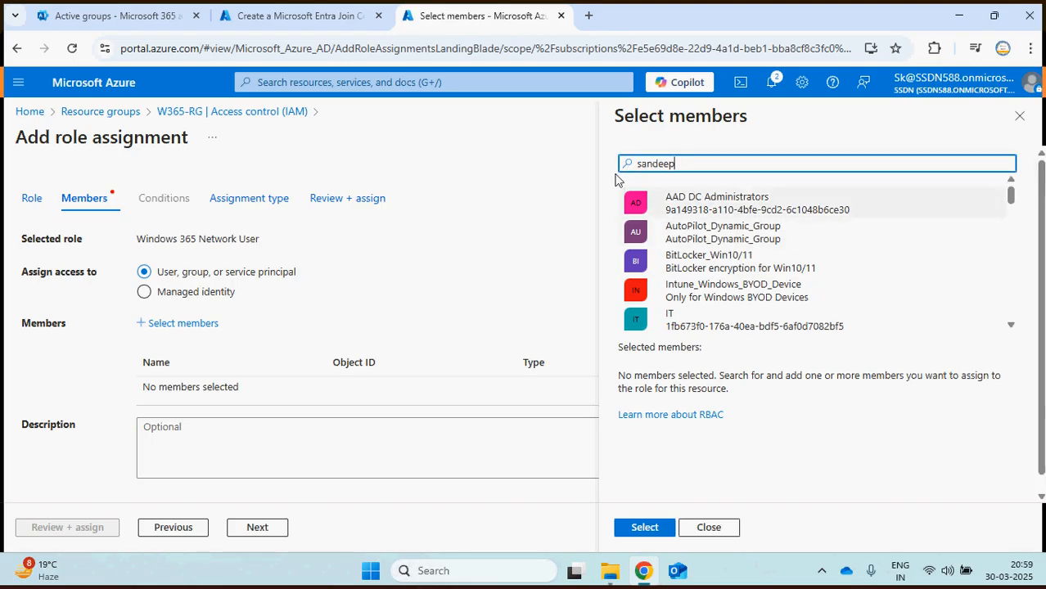
type("s")
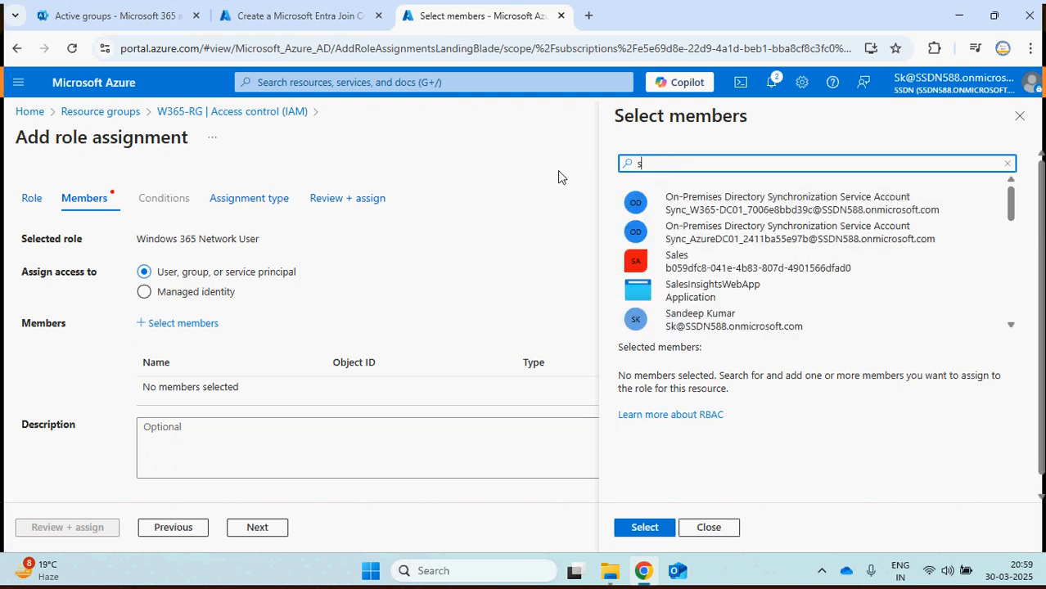
left_click(685, 316)
left_click(645, 527)
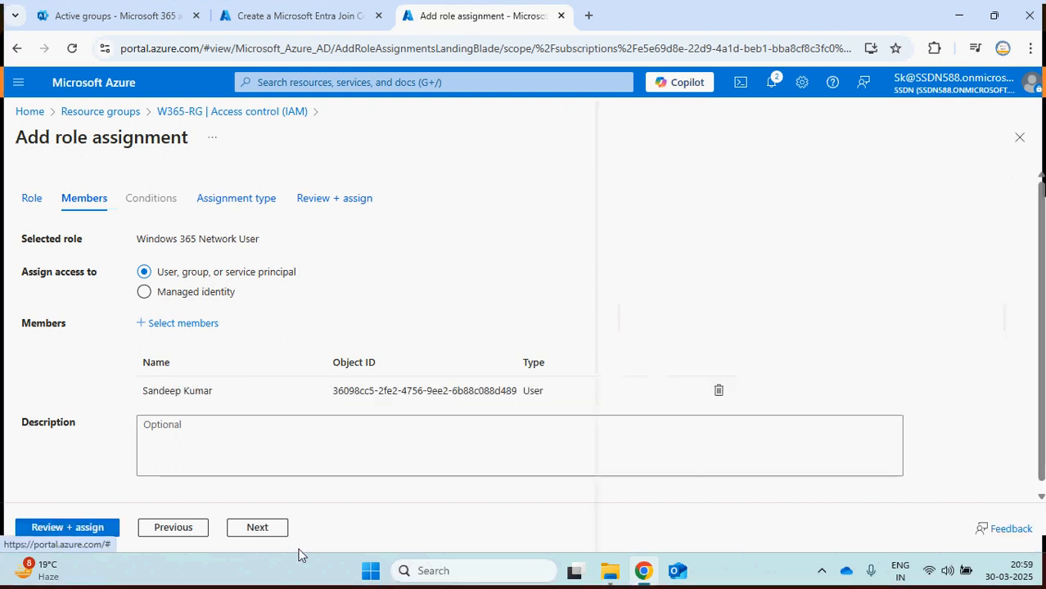
Step: Set the Windows 365 Network User assignment type to Active with Permanent duration, and assign the role
left_click(257, 531)
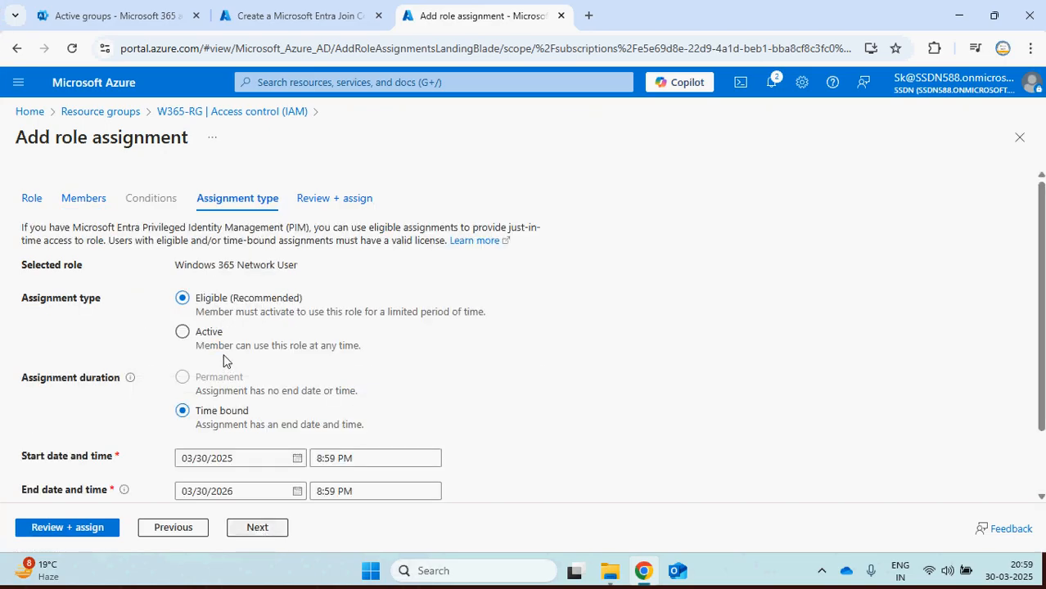
left_click(206, 340)
left_click(253, 532)
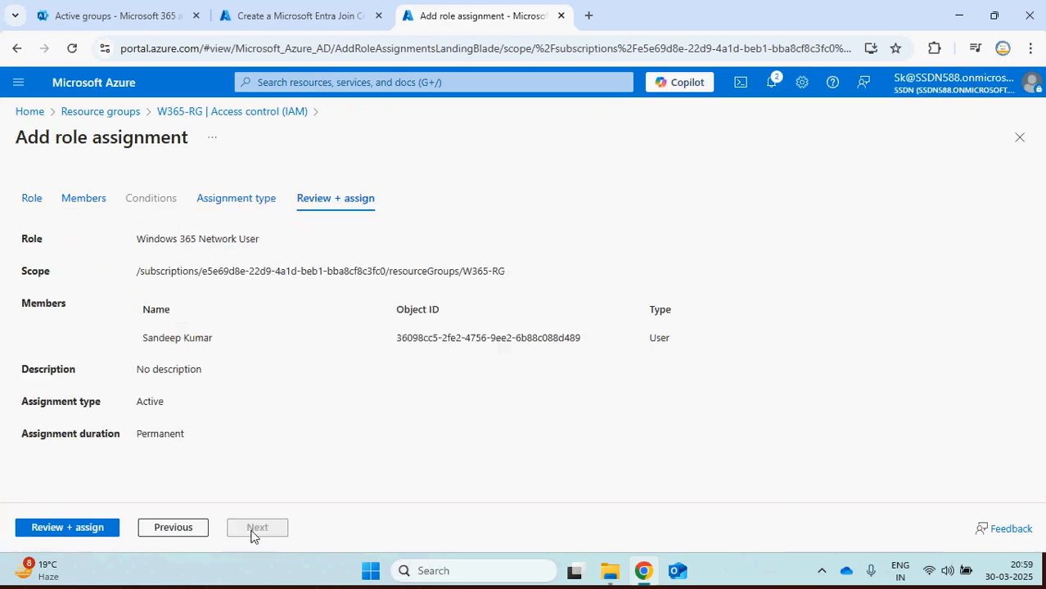
left_click(98, 527)
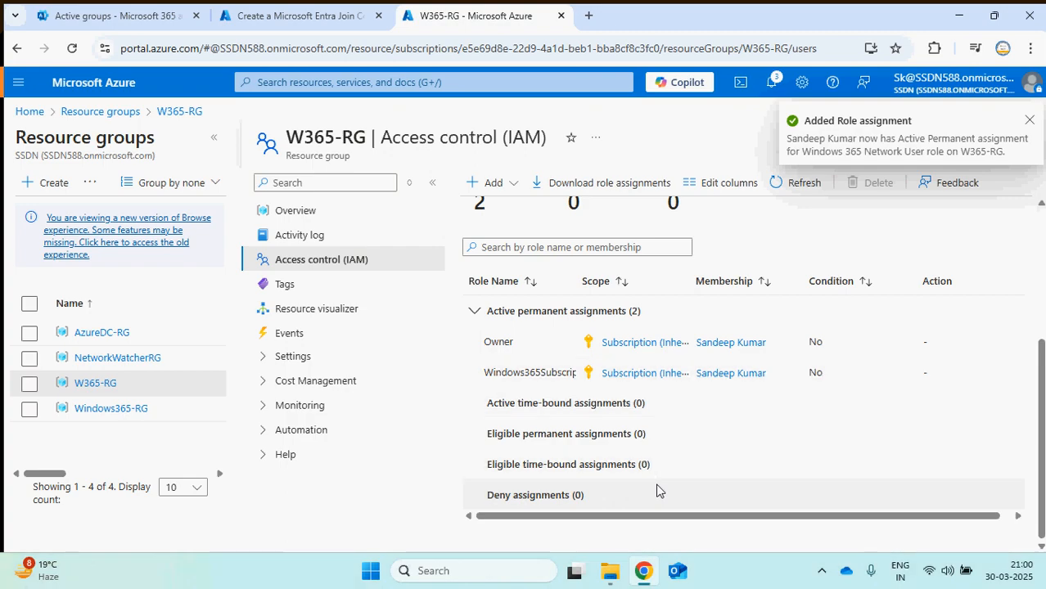
Step: Return to the Intune connection wizard and create the W365_ANC_CPC Microsoft Entra join connection
left_click(326, 25)
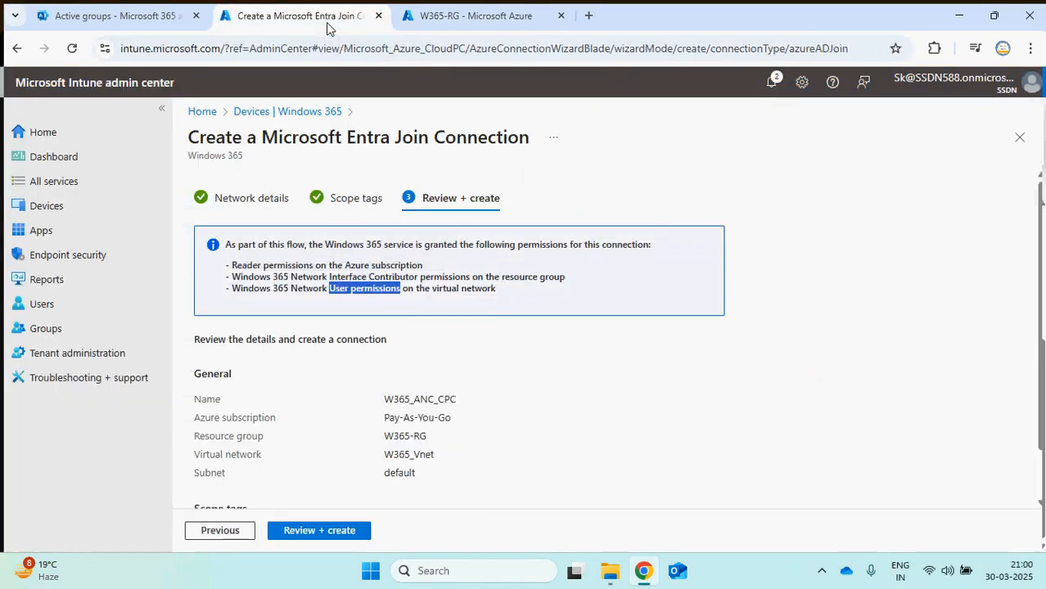
left_click(324, 532)
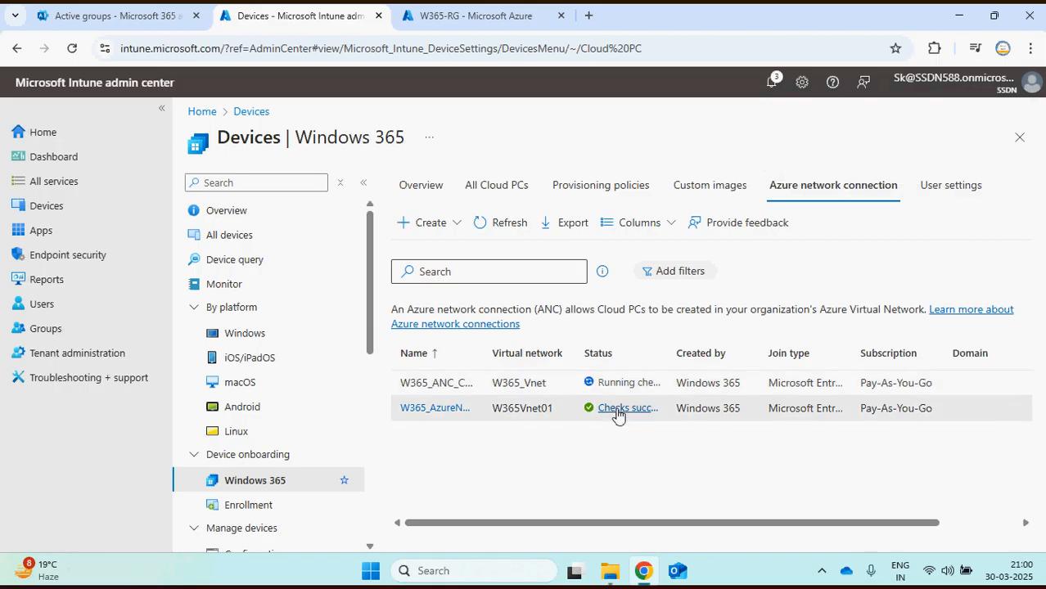
Step: Review the individual health checks of the existing W365_AzureNW_Connection, and return to the list of Azure network connections
left_click(618, 409)
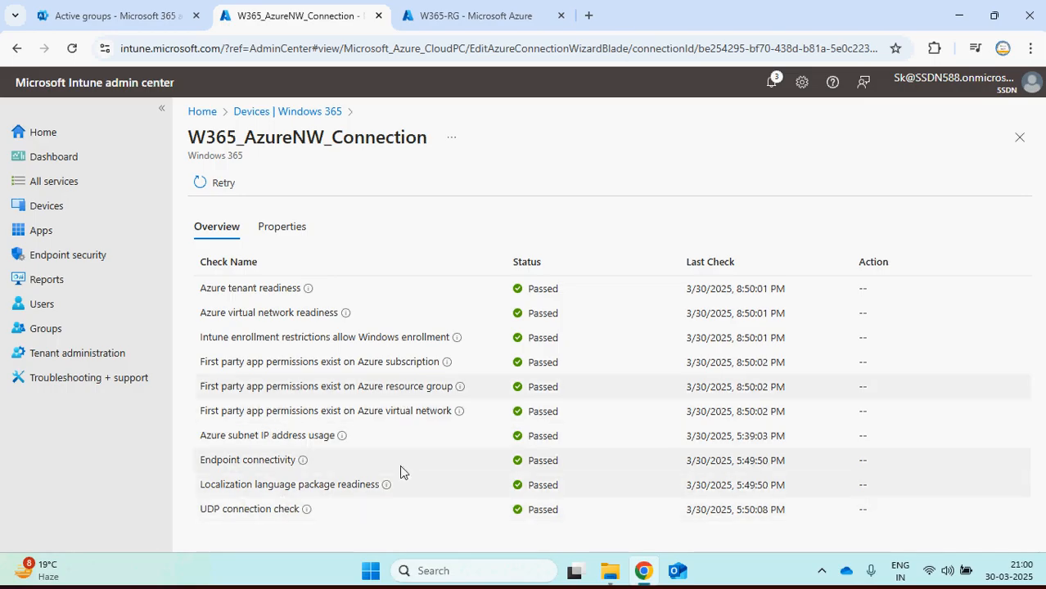
left_click(311, 120)
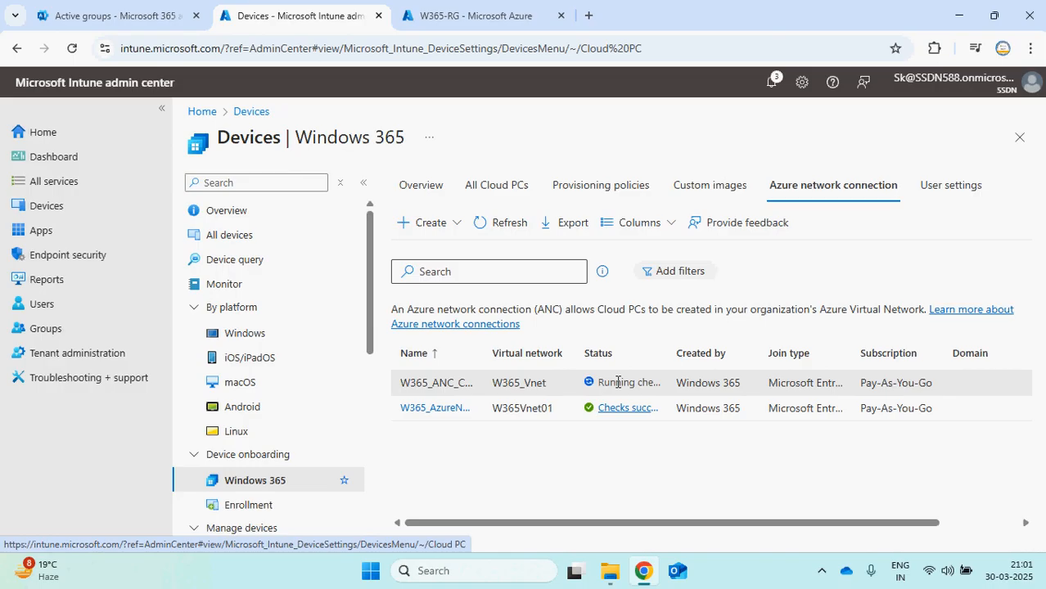
left_click(615, 409)
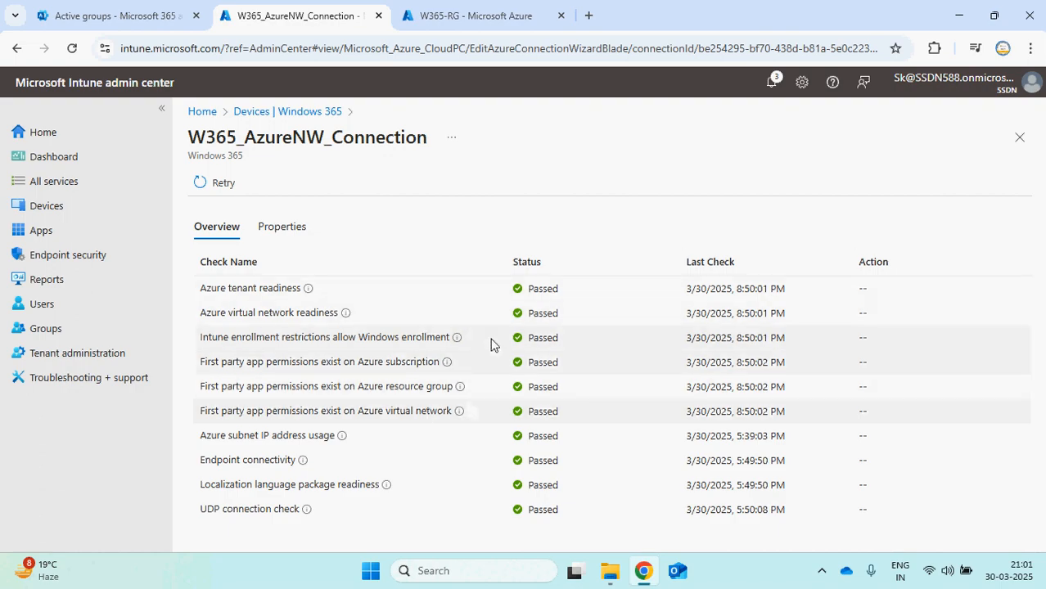
left_click(319, 111)
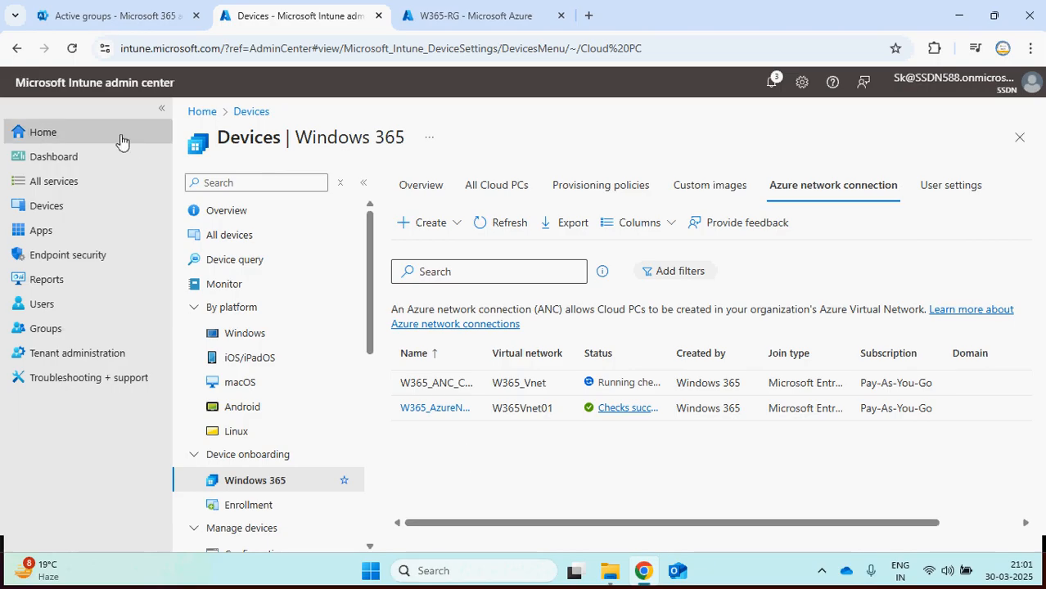
Step: Go through the Intune home and Devices pages back to the Windows 365 Azure network connections to check the W365_ANC_CPC status
left_click(63, 135)
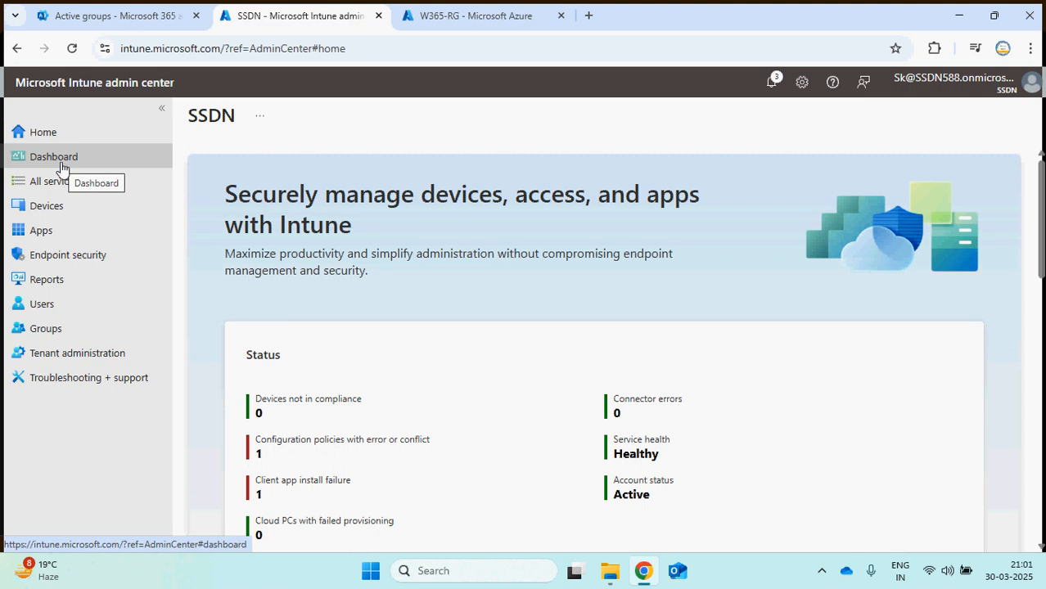
left_click(57, 206)
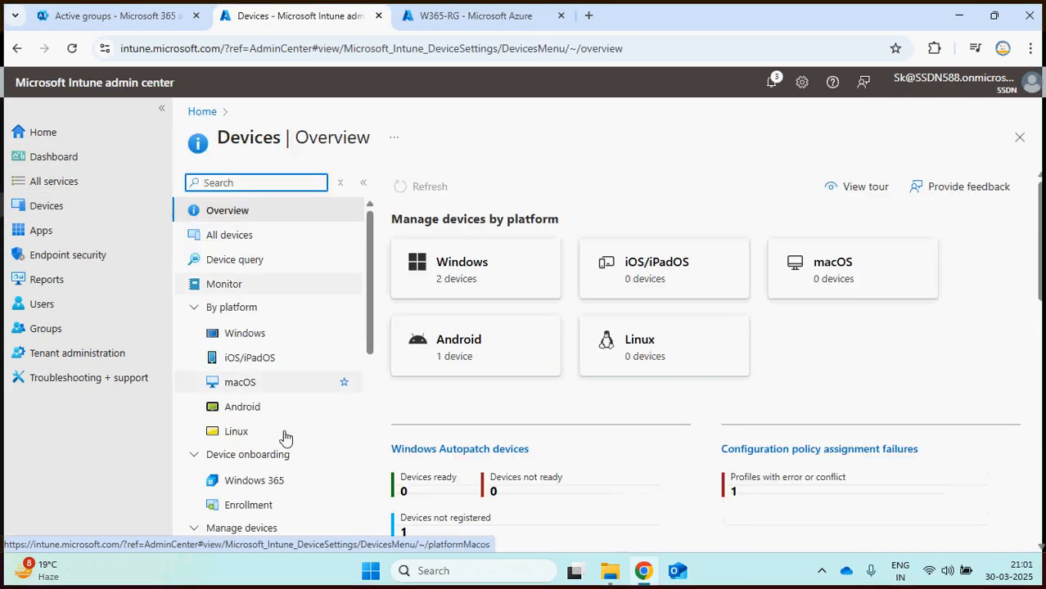
left_click(262, 480)
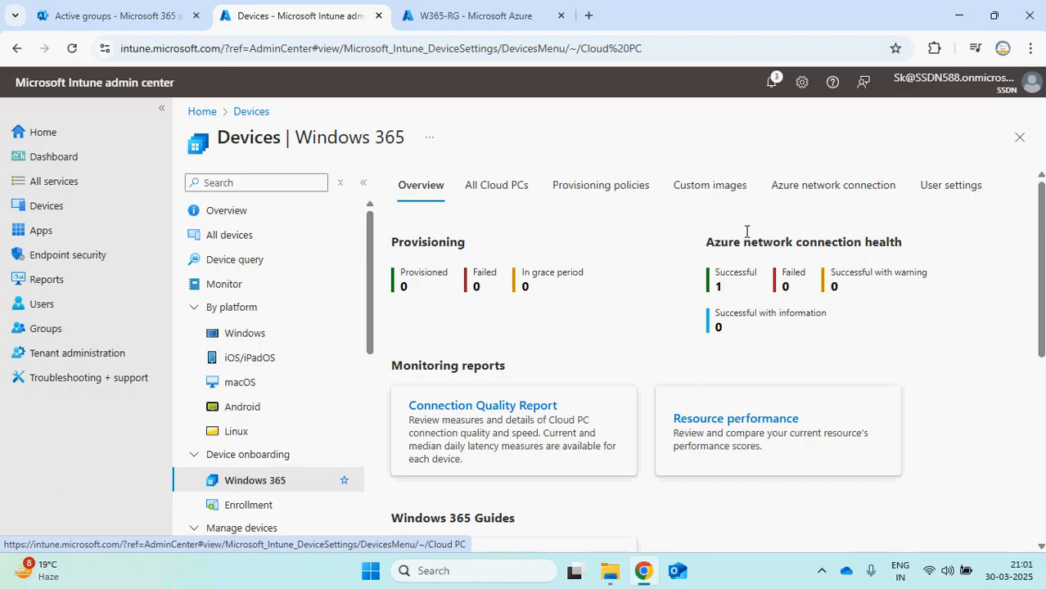
left_click(819, 187)
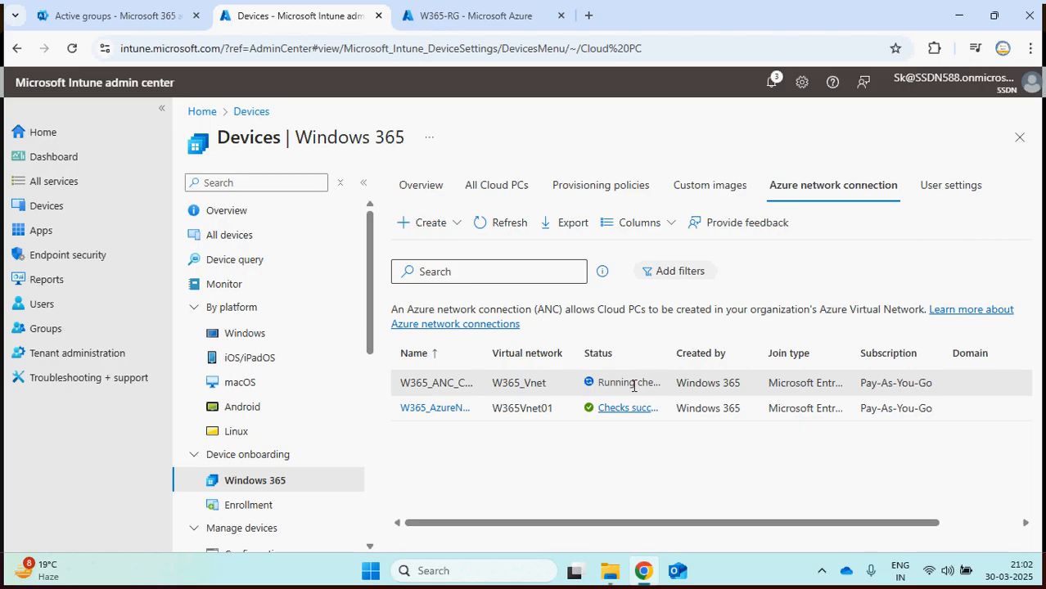
left_click(822, 579)
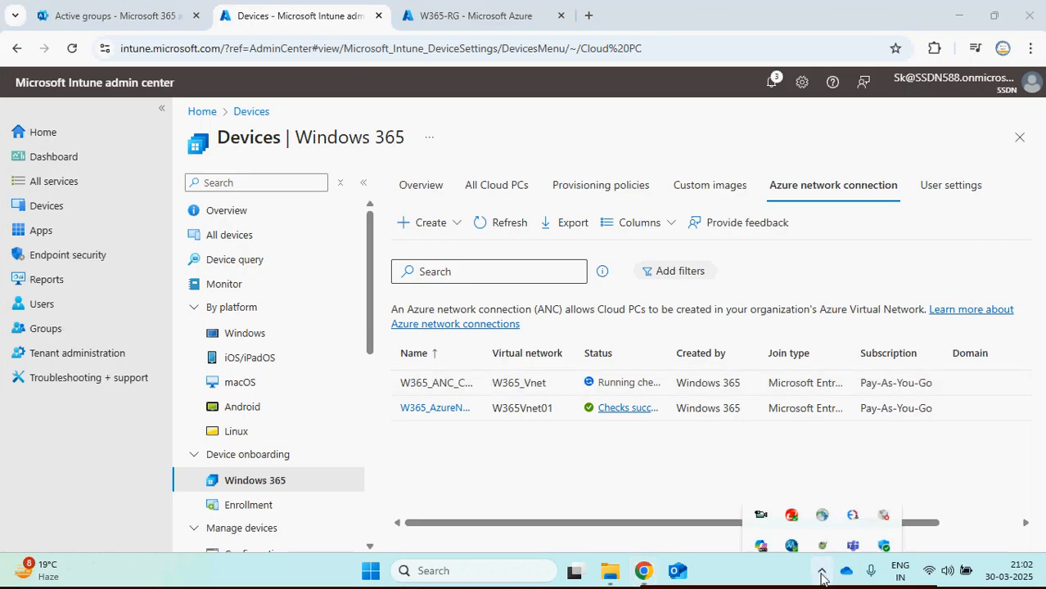